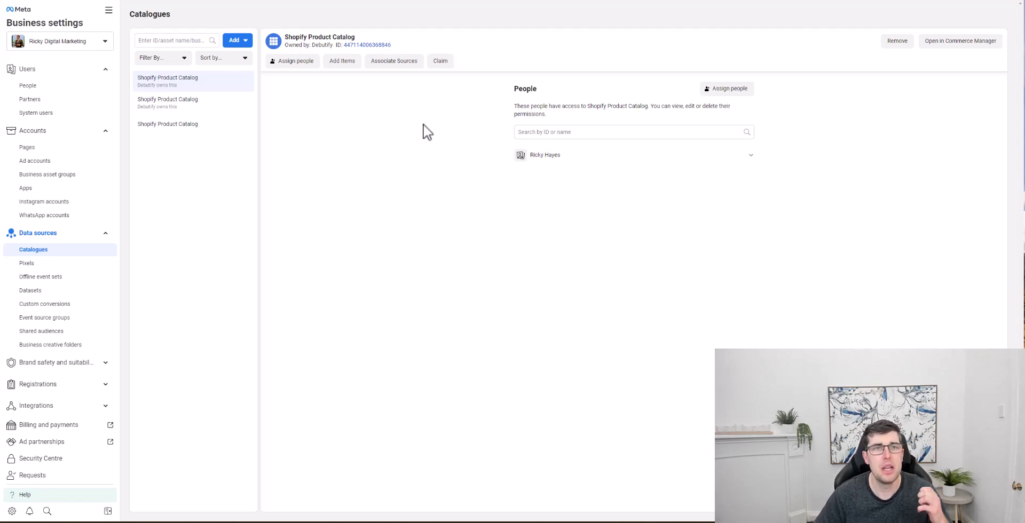
Open the third Shopify Product Catalog and view its assigned person's Full control permissions
{"action": "left_click", "coordinate": [110, 11]}
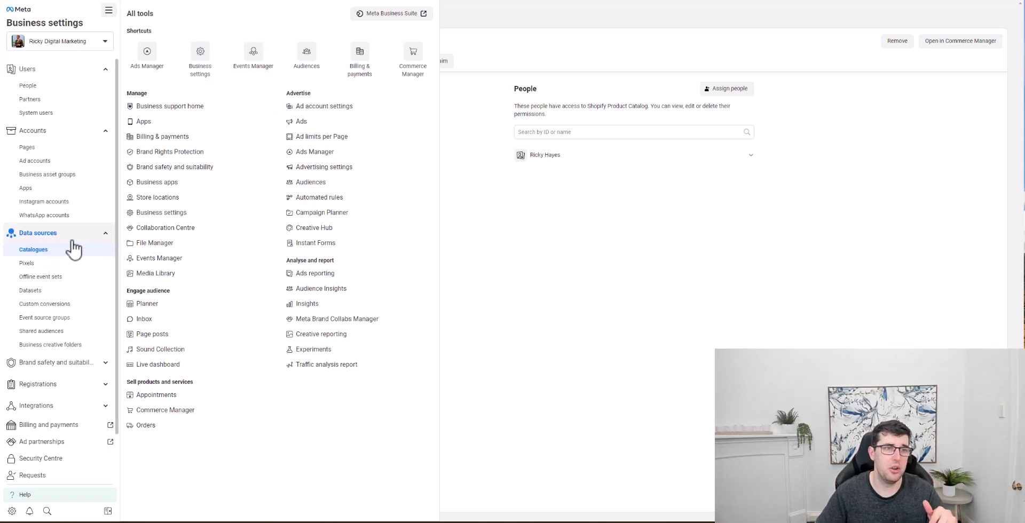
{"action": "left_click", "coordinate": [497, 240]}
{"action": "left_click", "coordinate": [195, 125]}
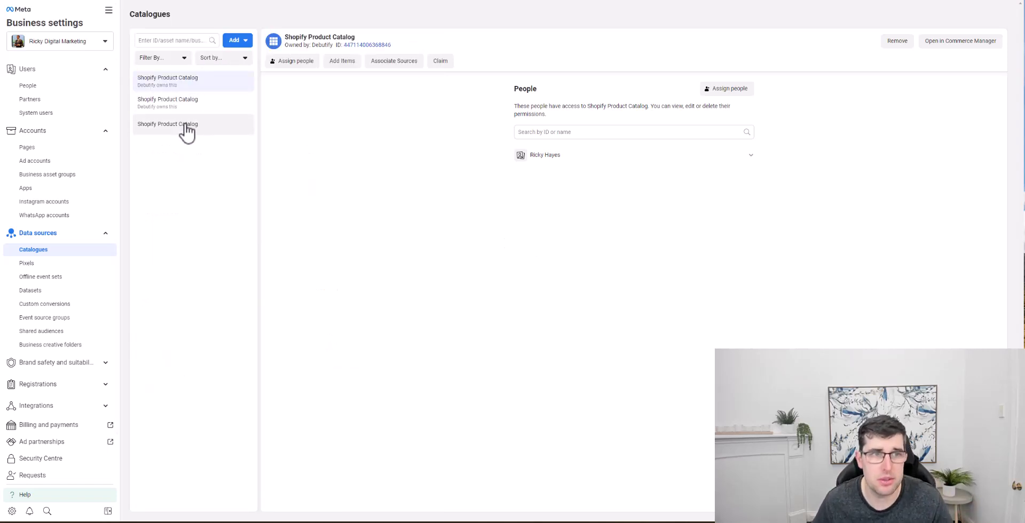
{"action": "left_click", "coordinate": [625, 171]}
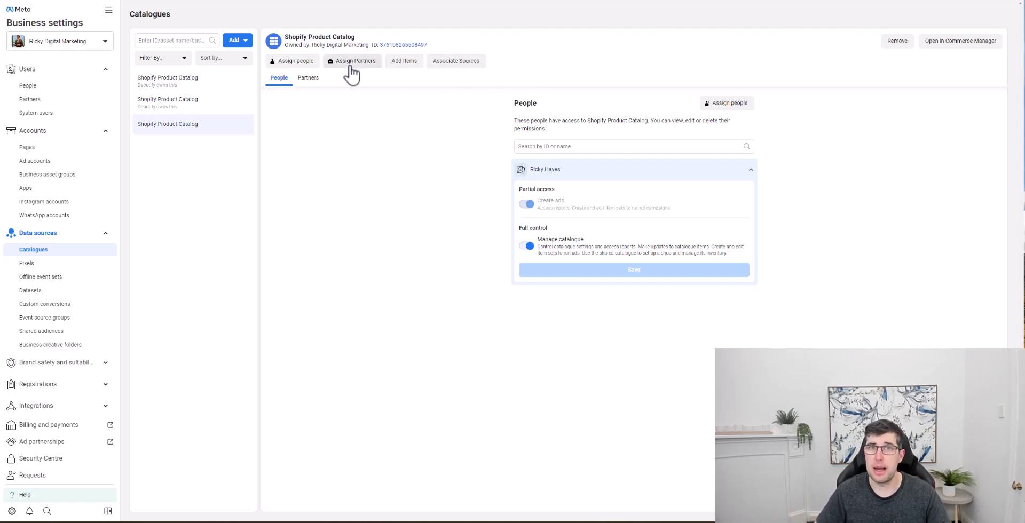
{"action": "left_click", "coordinate": [481, 63]}
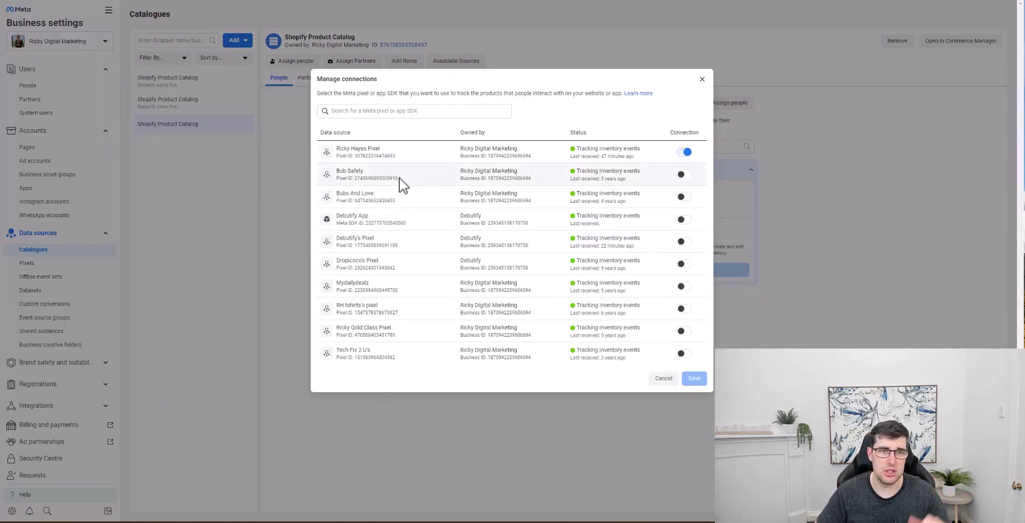
{"action": "left_click", "coordinate": [701, 81]}
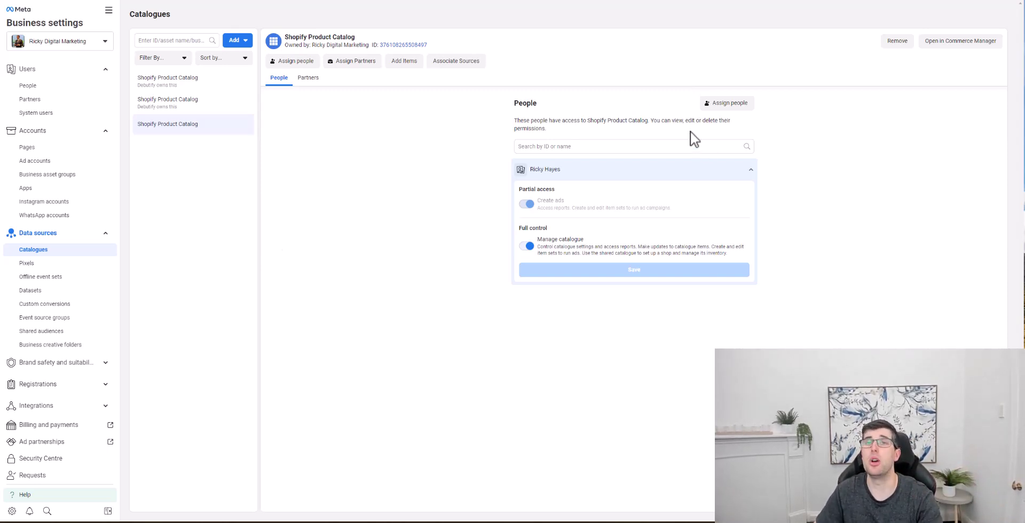
Open the catalogue in Commerce Manager and view the Fancy casual shirt's White, M variant details
{"action": "left_click", "coordinate": [936, 41]}
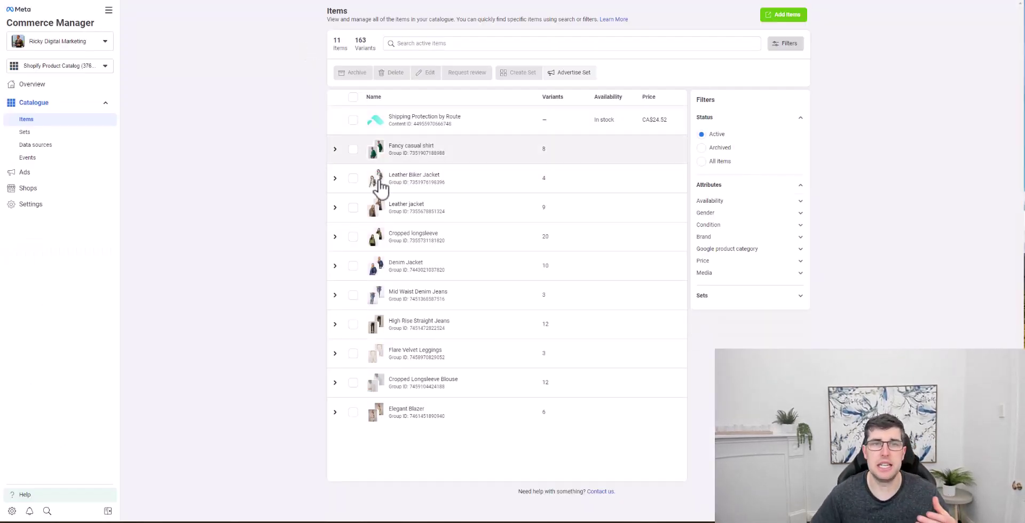
{"action": "left_click", "coordinate": [335, 150]}
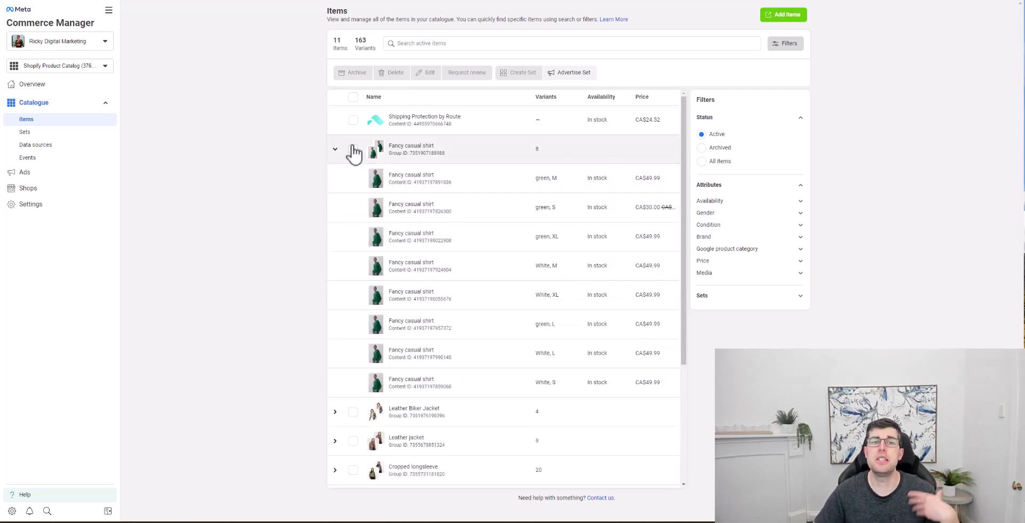
{"action": "scroll", "coordinate": [431, 228], "scroll_direction": "down", "scroll_amount": 1}
{"action": "left_click", "coordinate": [430, 227]}
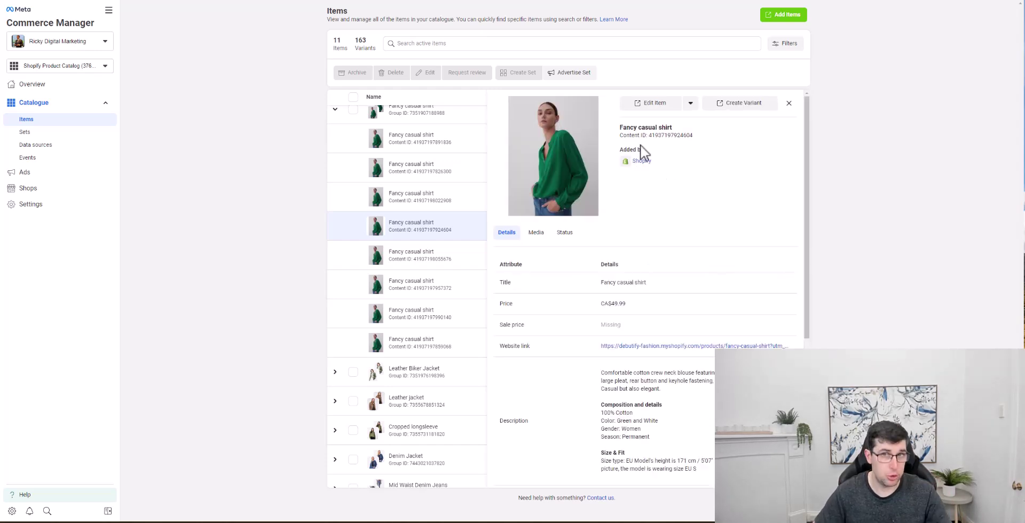
Scroll through the White, M shirt variant's details panel
{"action": "scroll", "coordinate": [715, 199], "scroll_direction": "down", "scroll_amount": 1}
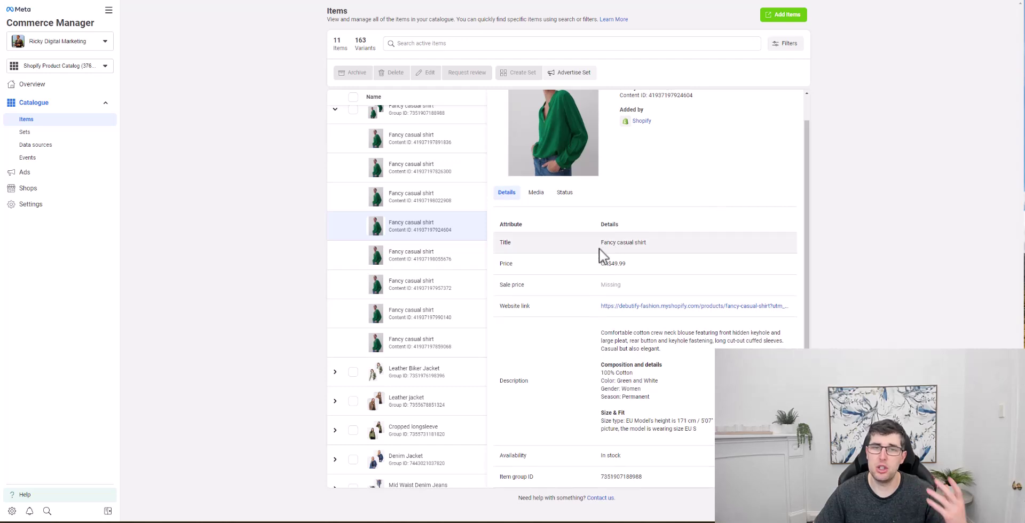
{"action": "scroll", "coordinate": [668, 331], "scroll_direction": "down", "scroll_amount": 4}
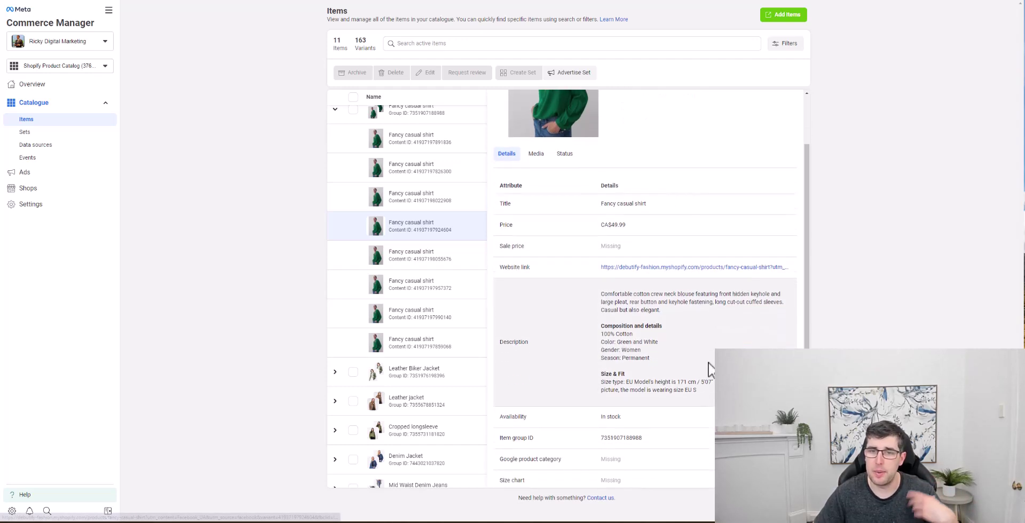
{"action": "scroll", "coordinate": [684, 331], "scroll_direction": "down", "scroll_amount": 1}
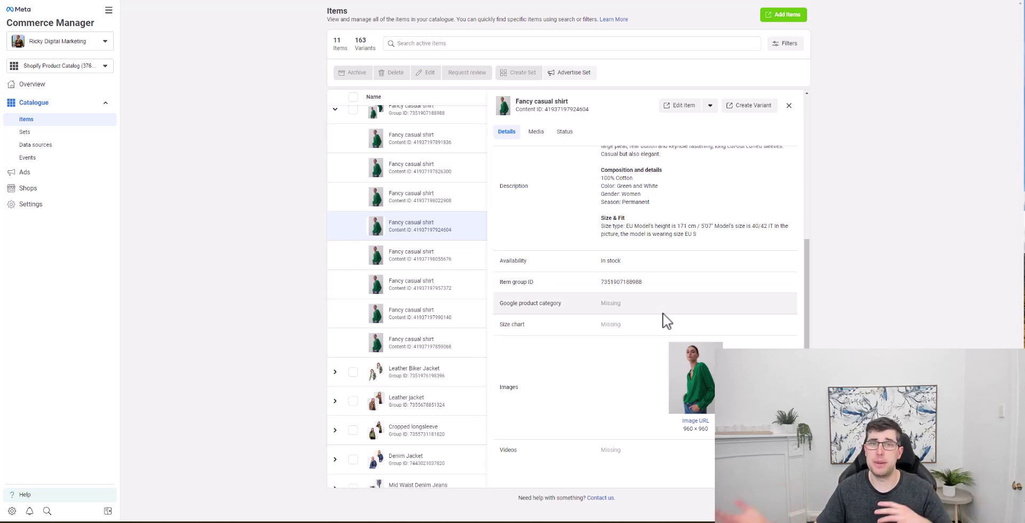
{"action": "scroll", "coordinate": [681, 299], "scroll_direction": "up", "scroll_amount": 1}
{"action": "scroll", "coordinate": [685, 289], "scroll_direction": "up", "scroll_amount": 3}
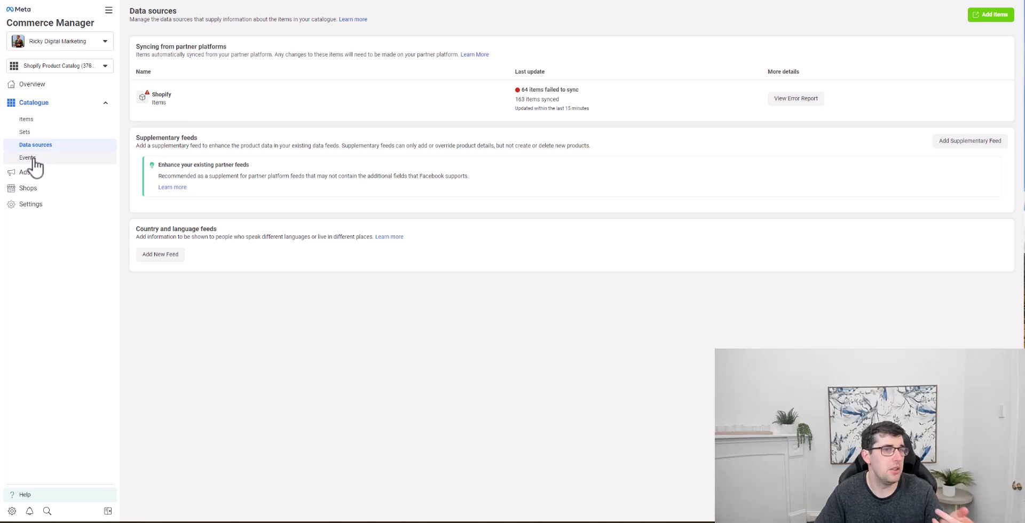
Review the catalogue's settings, highlighting the Shopify Product Catalog name
{"action": "left_click", "coordinate": [37, 206]}
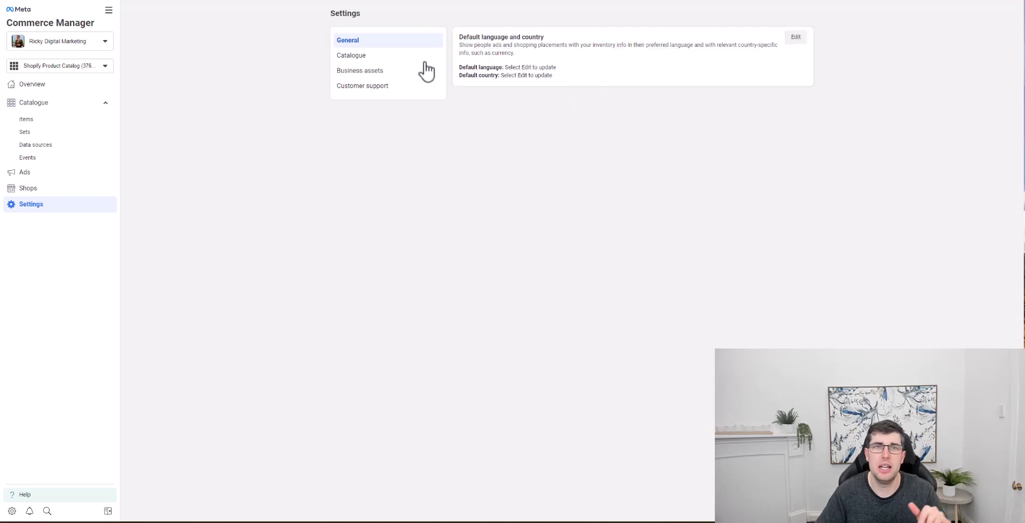
{"action": "left_click", "coordinate": [384, 57]}
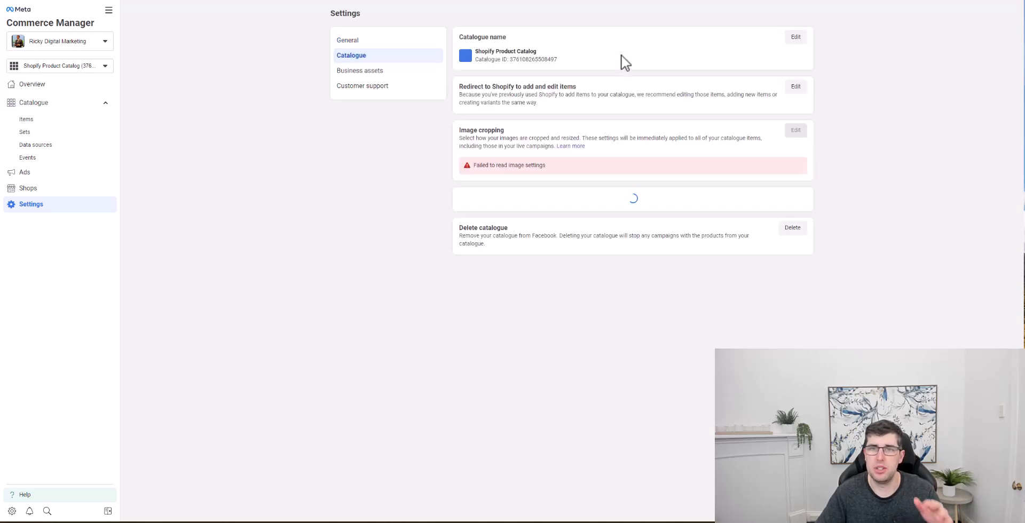
{"action": "left_click_drag", "start_coordinate": [499, 53], "coordinate": [541, 60]}
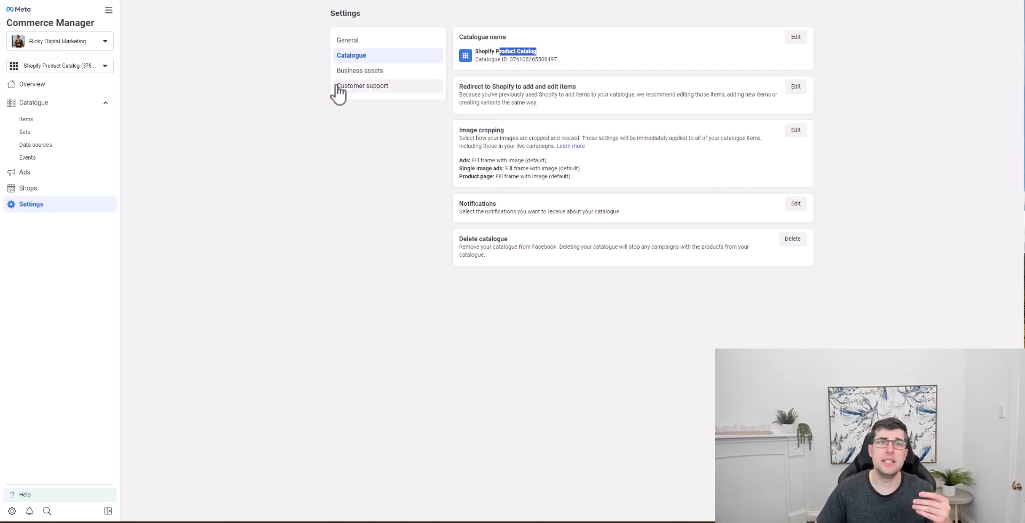
Go to the Shops section of Commerce Manager
{"action": "left_click", "coordinate": [36, 190]}
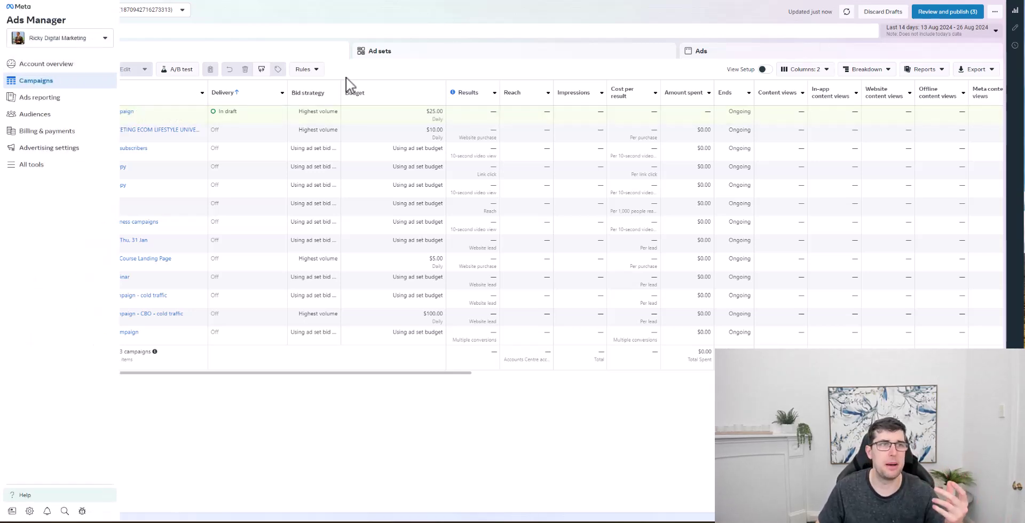
Create a manual Sales campaign draft instead of the Advantage+ shopping option
{"action": "left_click", "coordinate": [48, 68]}
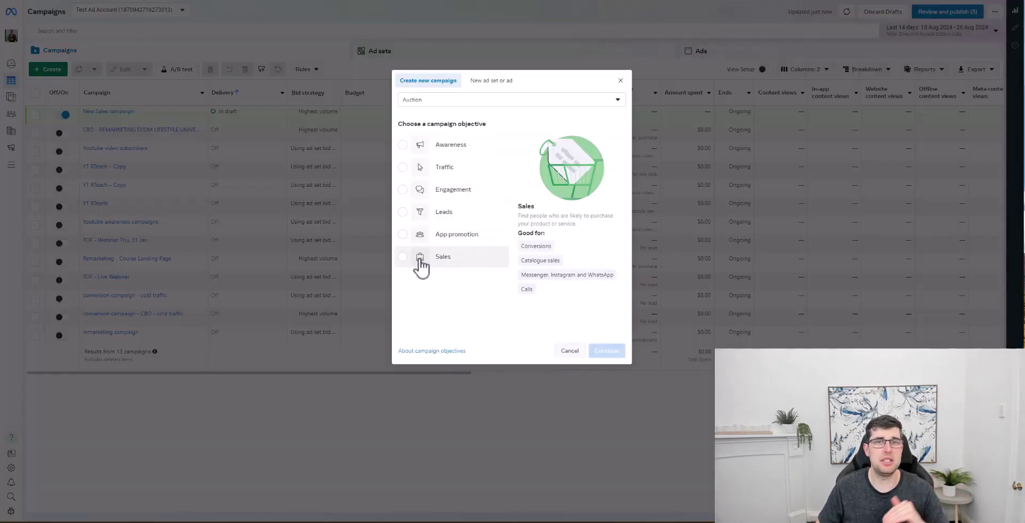
{"action": "left_click", "coordinate": [401, 258]}
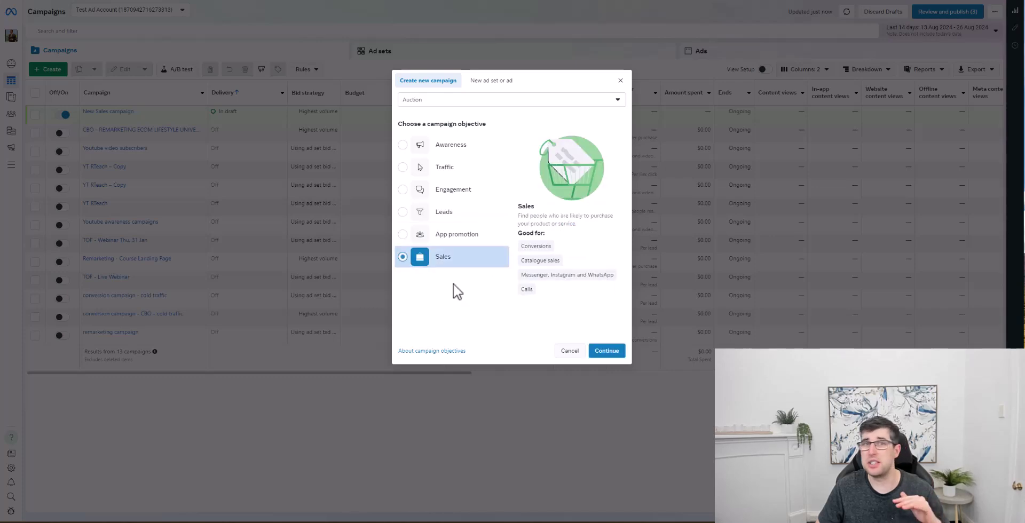
{"action": "left_click", "coordinate": [608, 351]}
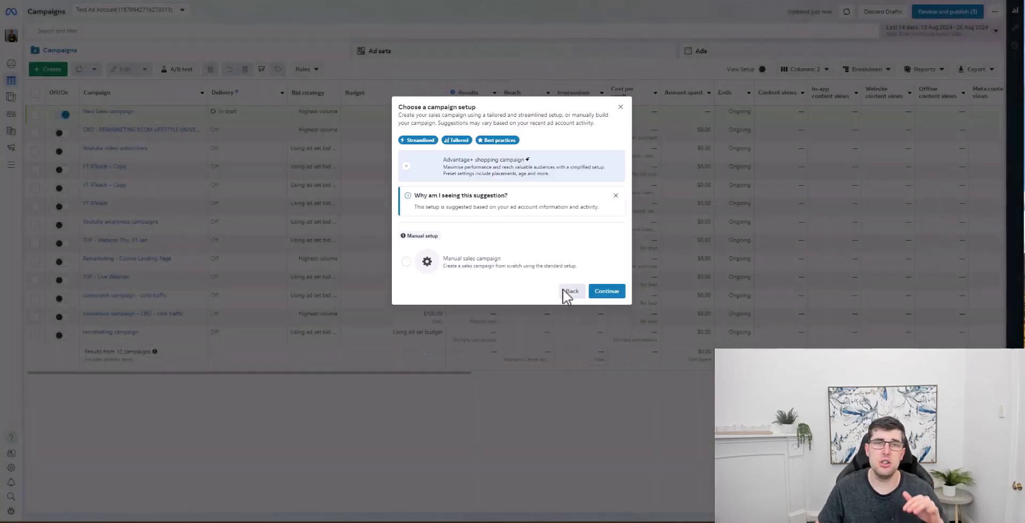
{"action": "left_click", "coordinate": [456, 262]}
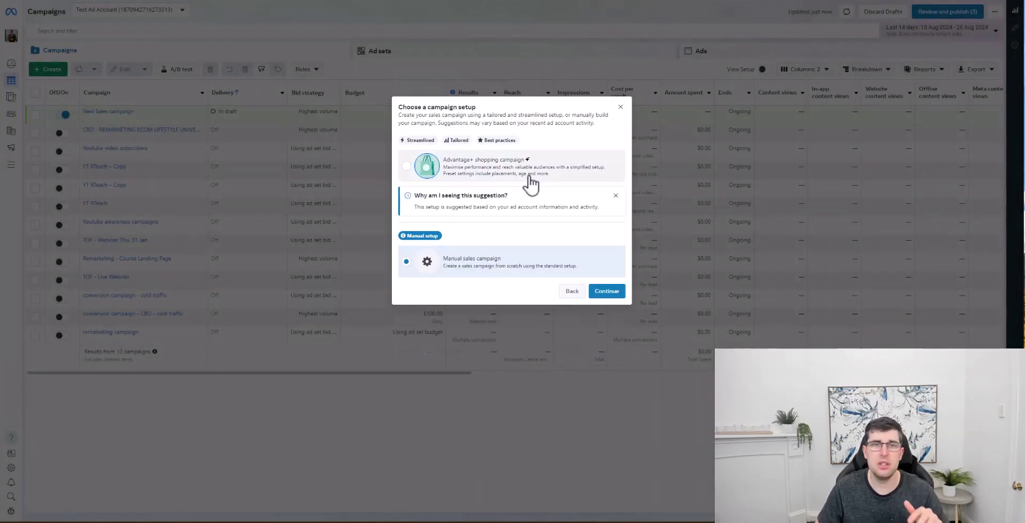
{"action": "left_click", "coordinate": [606, 292]}
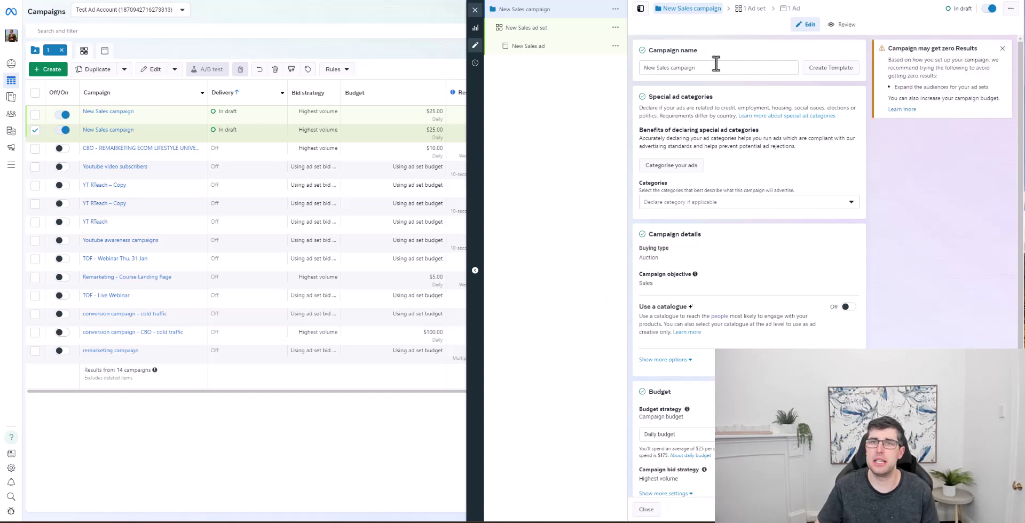
Replace the campaign name with 'RH | DPA | Catalog 30 Days | VC | Remarketing'
{"action": "triple_click", "coordinate": [716, 68]}
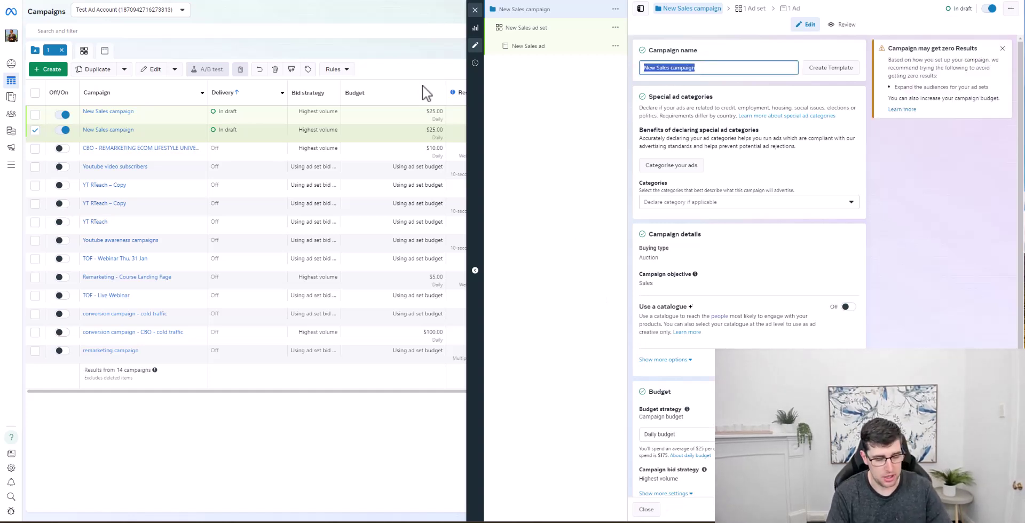
{"action": "type", "text": "RH "}
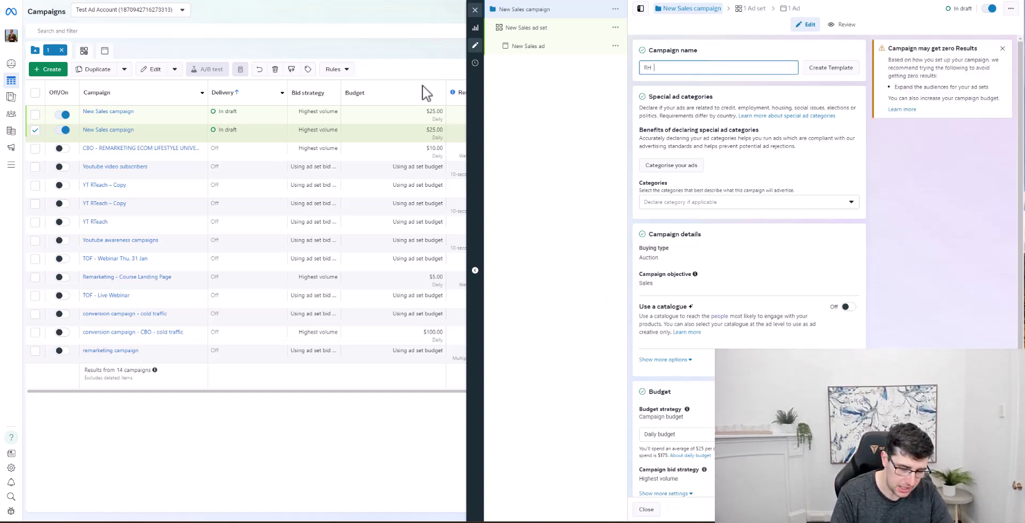
{"action": "type", "text": "| DPA |"}
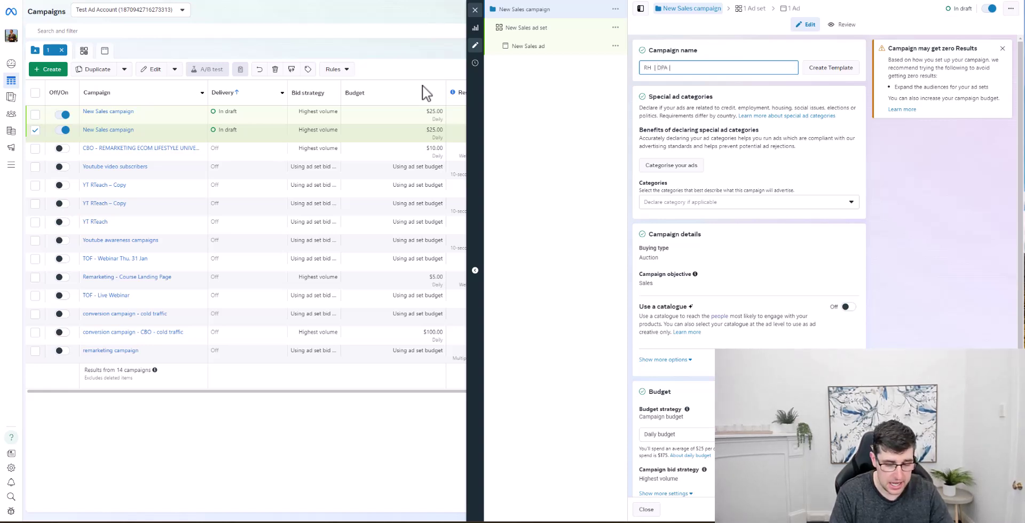
{"action": "type", "text": " Catalog 3"}
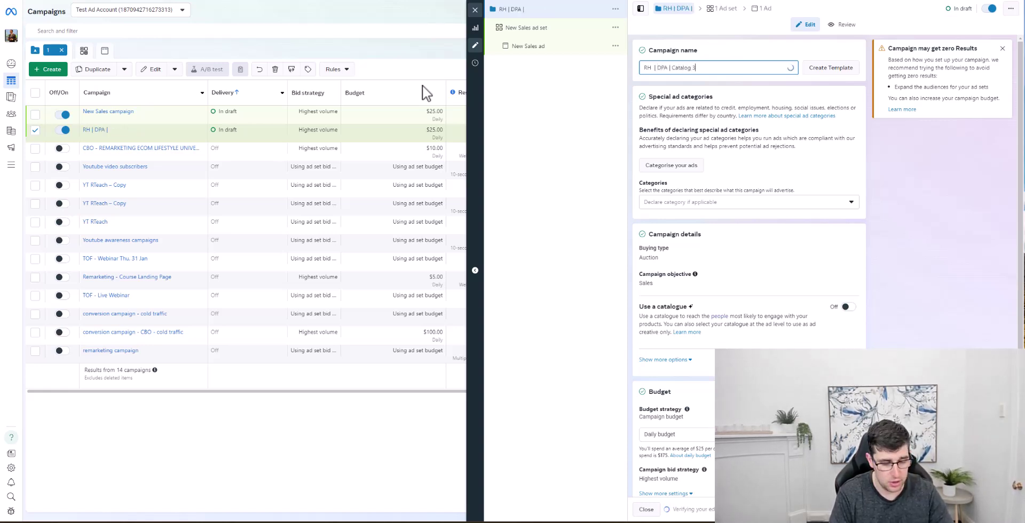
{"action": "type", "text": "0 Days"}
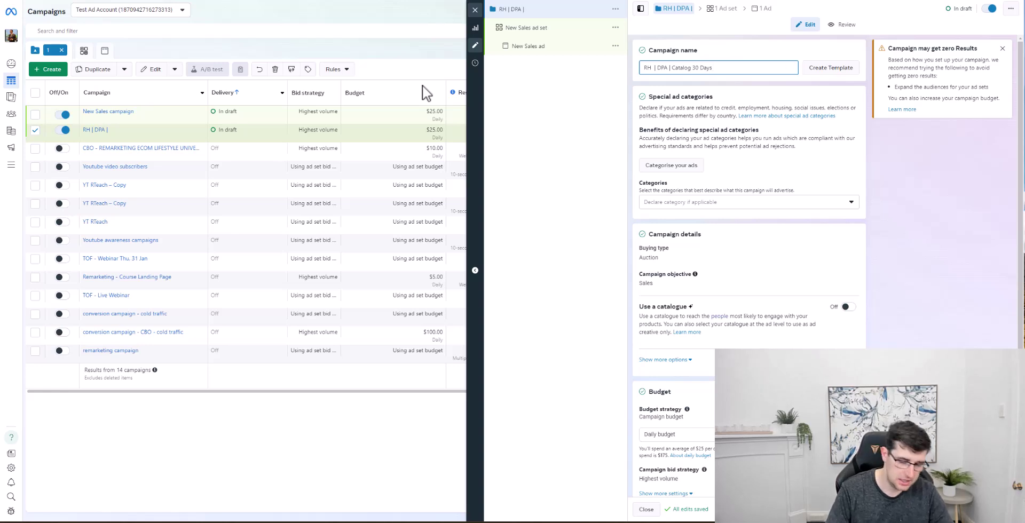
{"action": "type", "text": " | VC"}
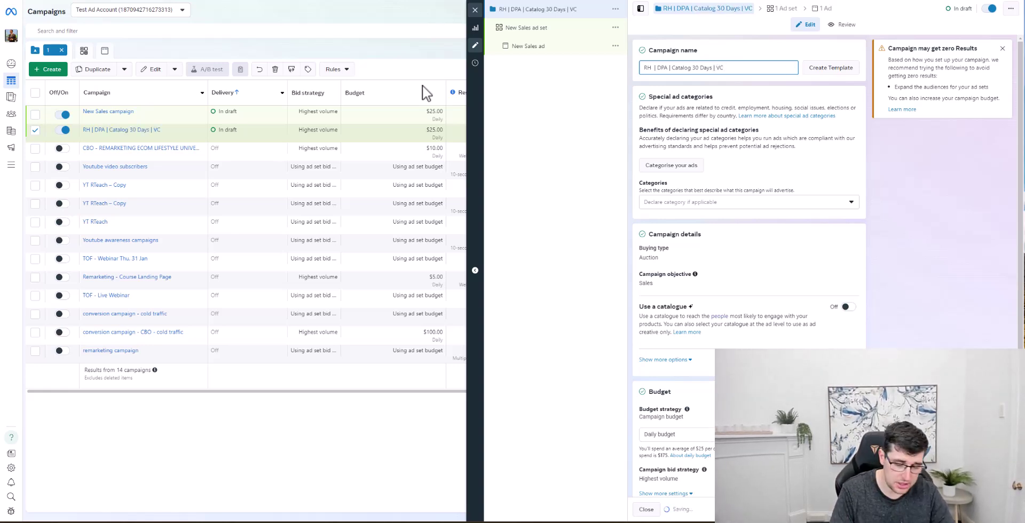
{"action": "type", "text": " | Remarket"}
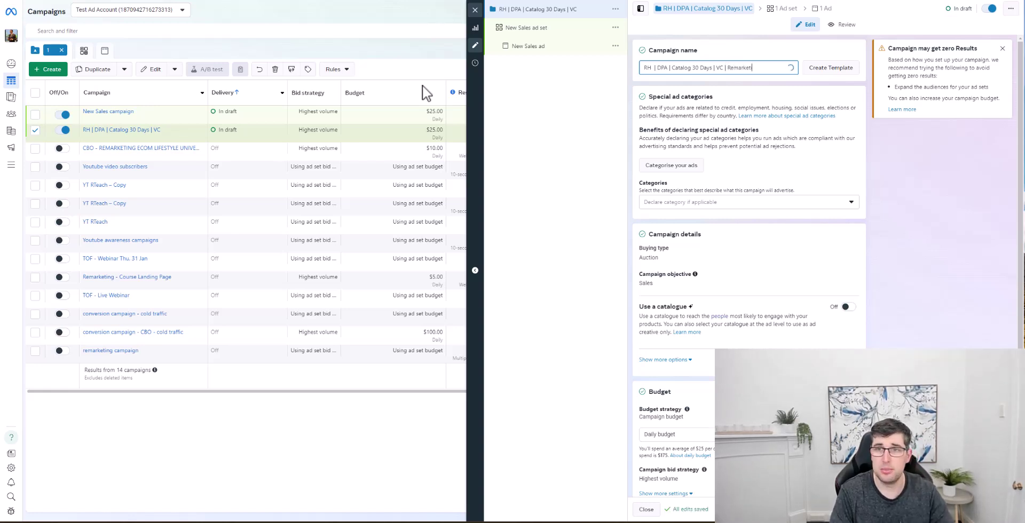
{"action": "type", "text": "ing"}
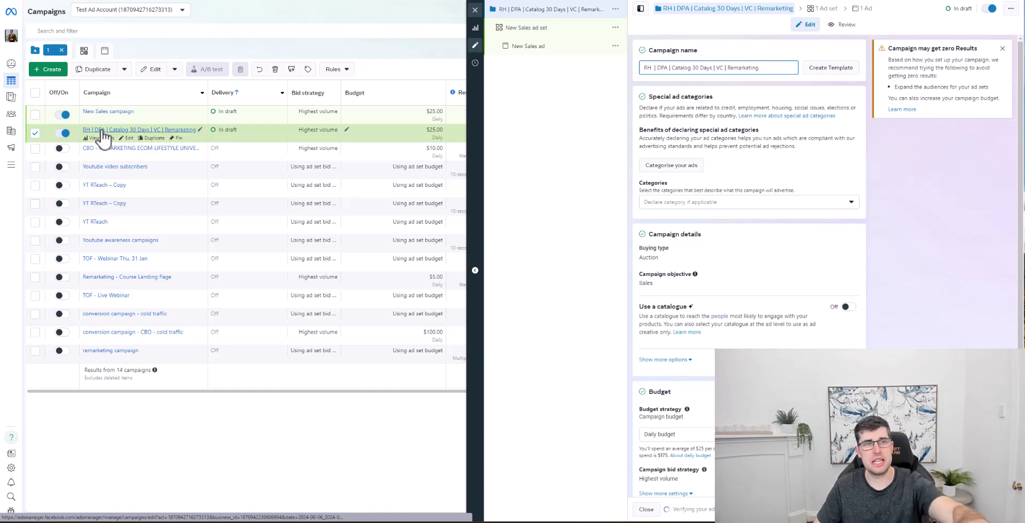
Turn on catalogue use with the second Shopify Product Catalog and check the $25.00 daily budget
{"action": "scroll", "coordinate": [838, 153], "scroll_direction": "down", "scroll_amount": 3}
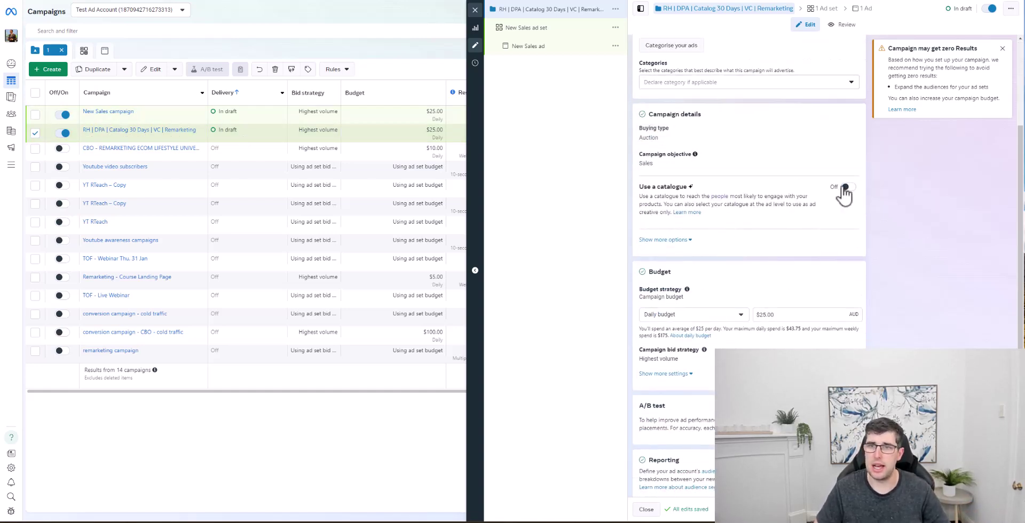
{"action": "left_click", "coordinate": [845, 187]}
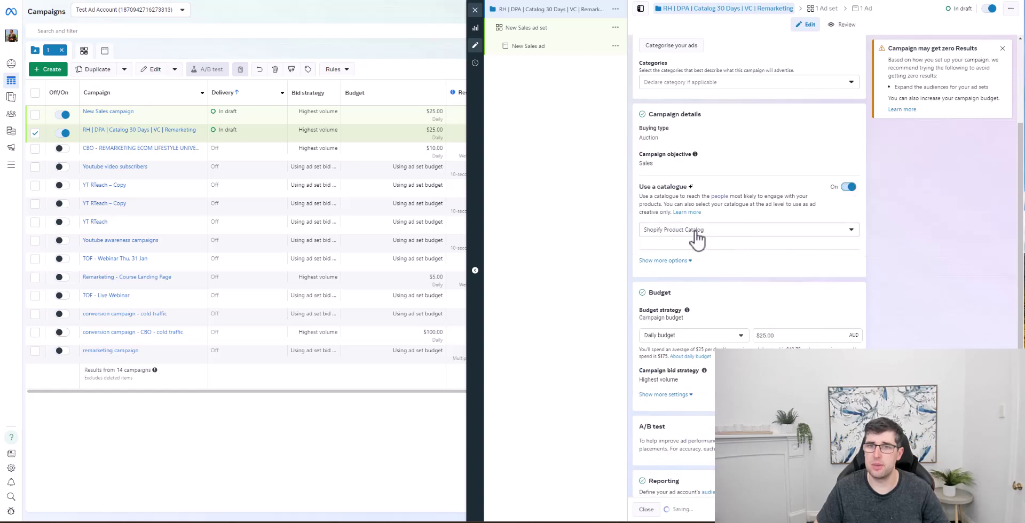
{"action": "left_click", "coordinate": [695, 233]}
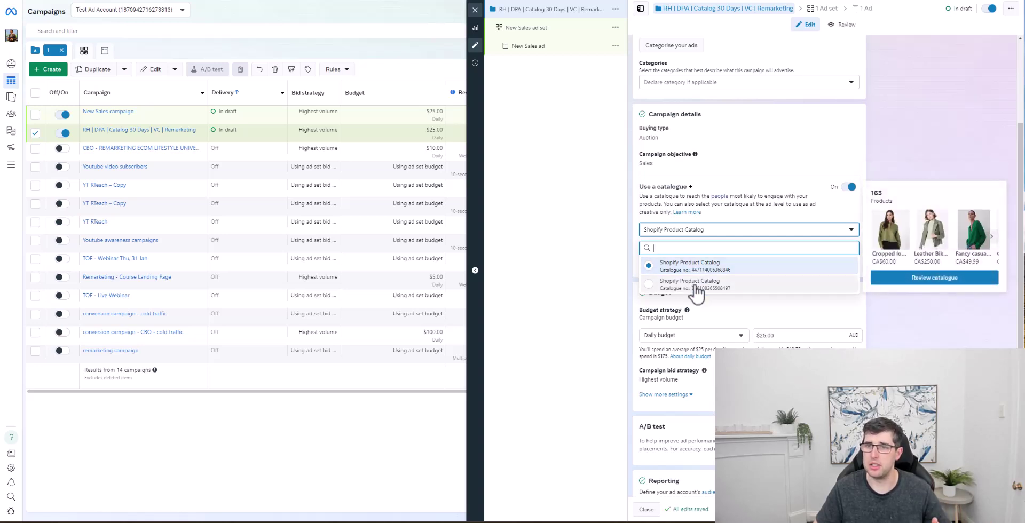
{"action": "left_click", "coordinate": [696, 285]}
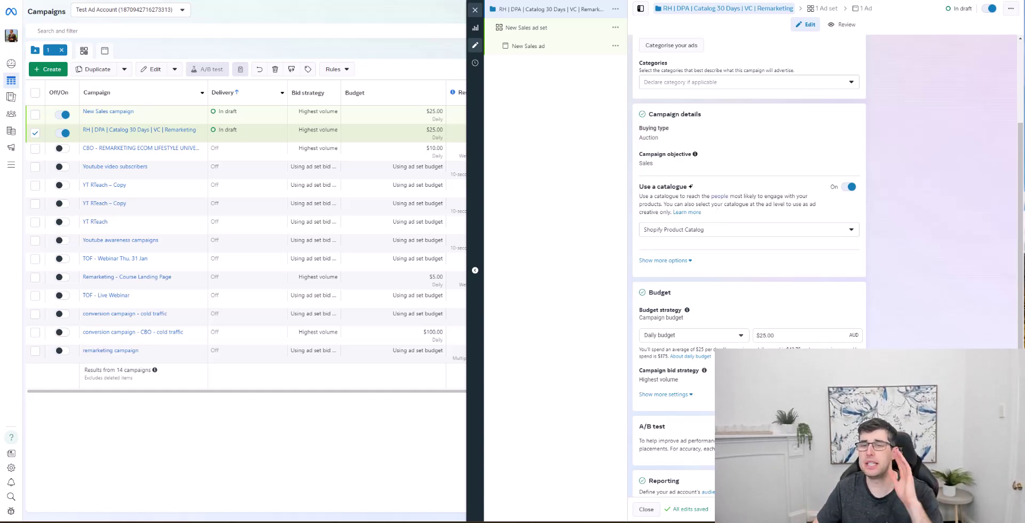
{"action": "left_click", "coordinate": [779, 336]}
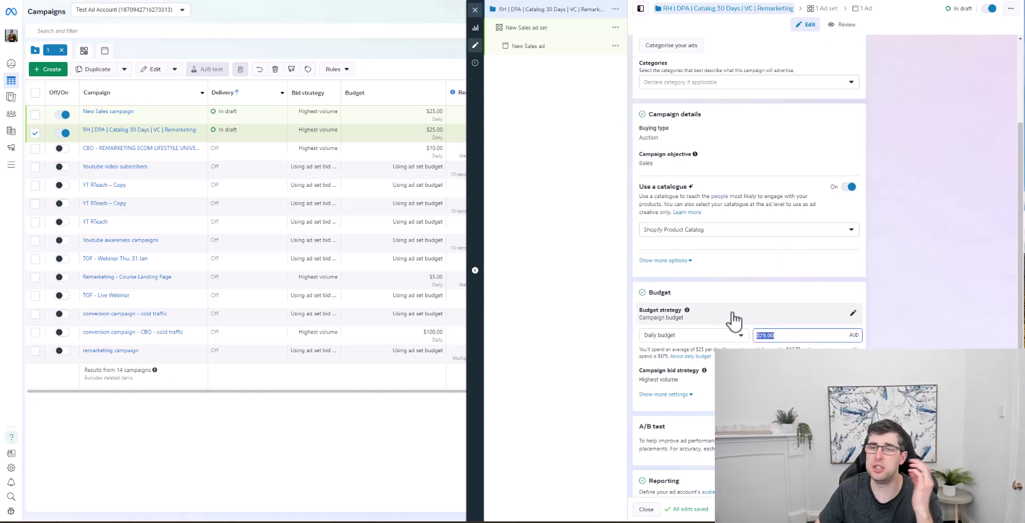
{"action": "scroll", "coordinate": [710, 165], "scroll_direction": "down", "scroll_amount": 2}
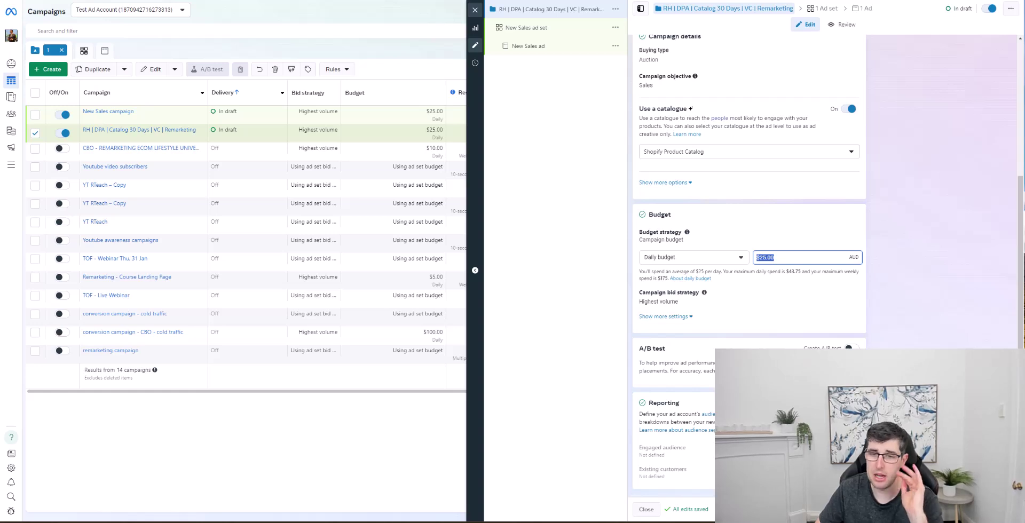
Rename the ad set to 'VC | 30 Days | Catalog'
{"action": "left_click", "coordinate": [535, 30]}
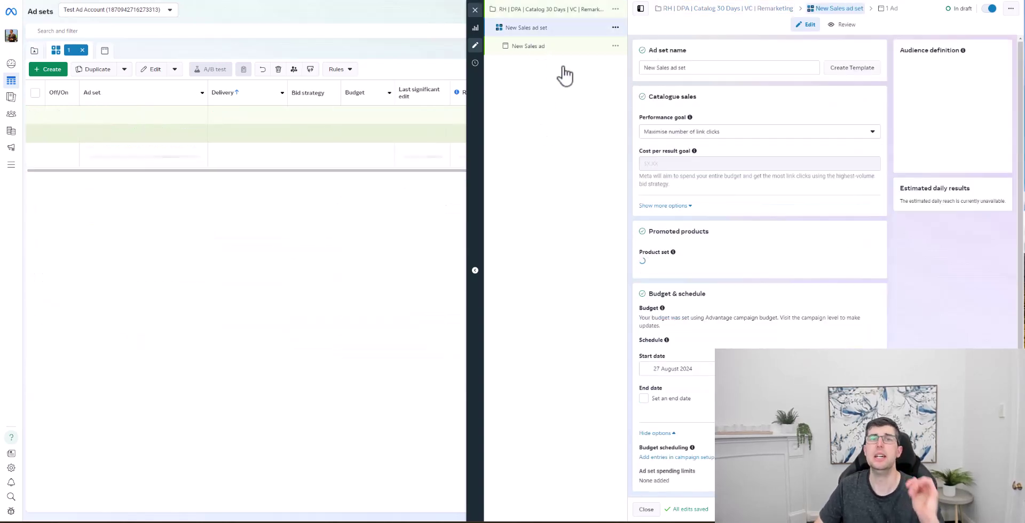
{"action": "triple_click", "coordinate": [696, 67]}
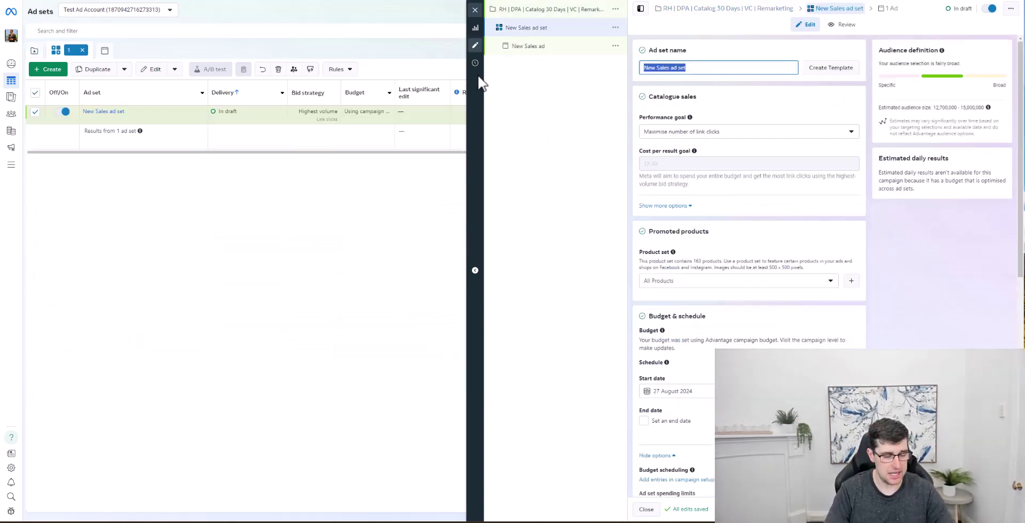
{"action": "type", "text": "VC |"}
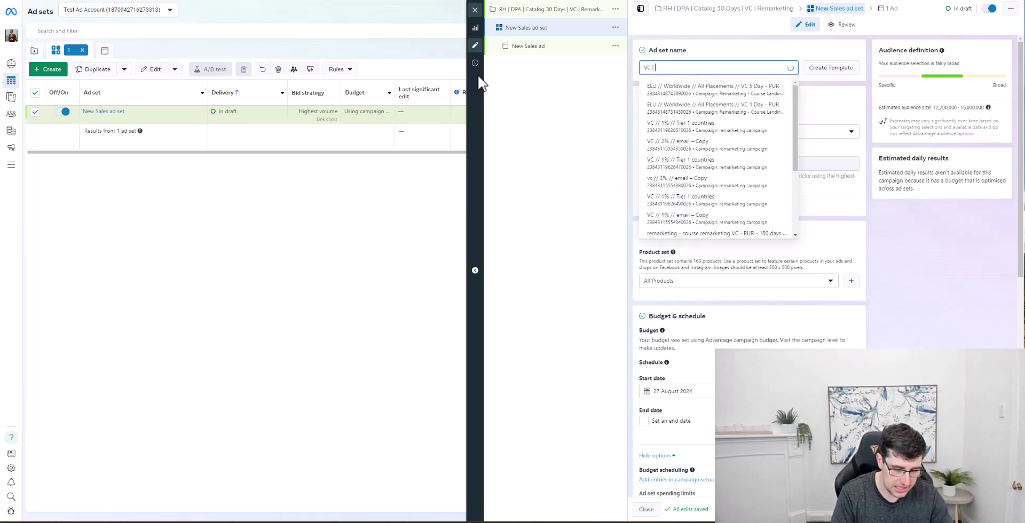
{"action": "type", "text": " 30 Days |"}
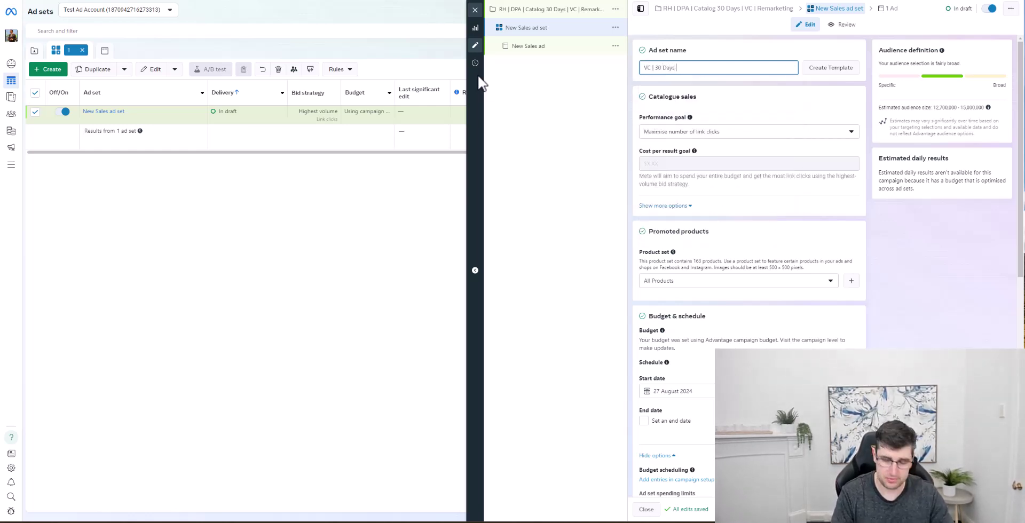
{"action": "type", "text": " Catalog"}
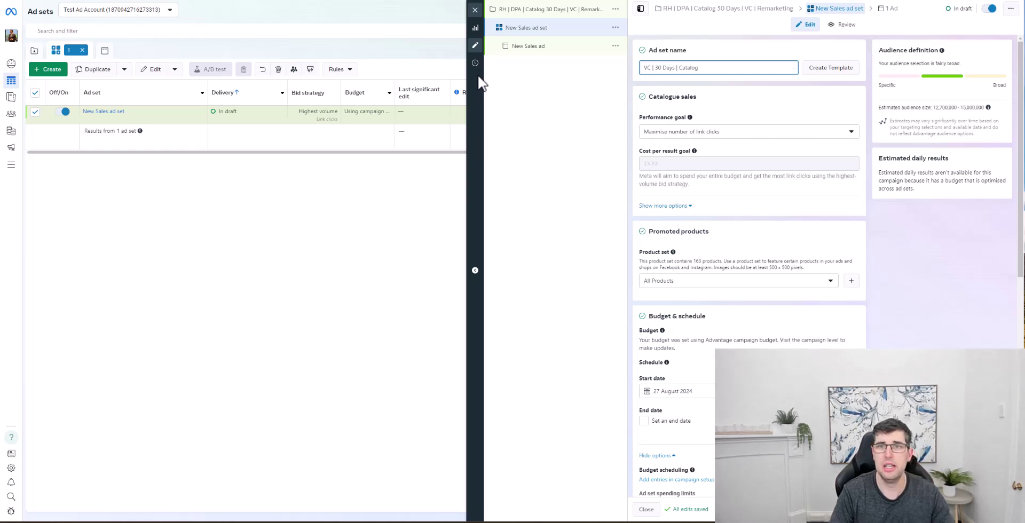
{"action": "mouse_move", "coordinate": [137, 118]}
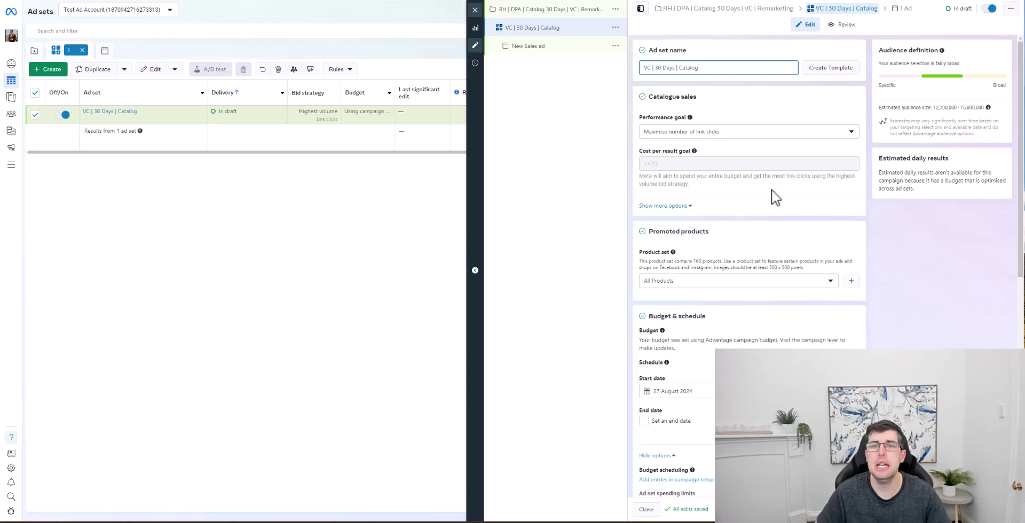
{"action": "left_click", "coordinate": [733, 135]}
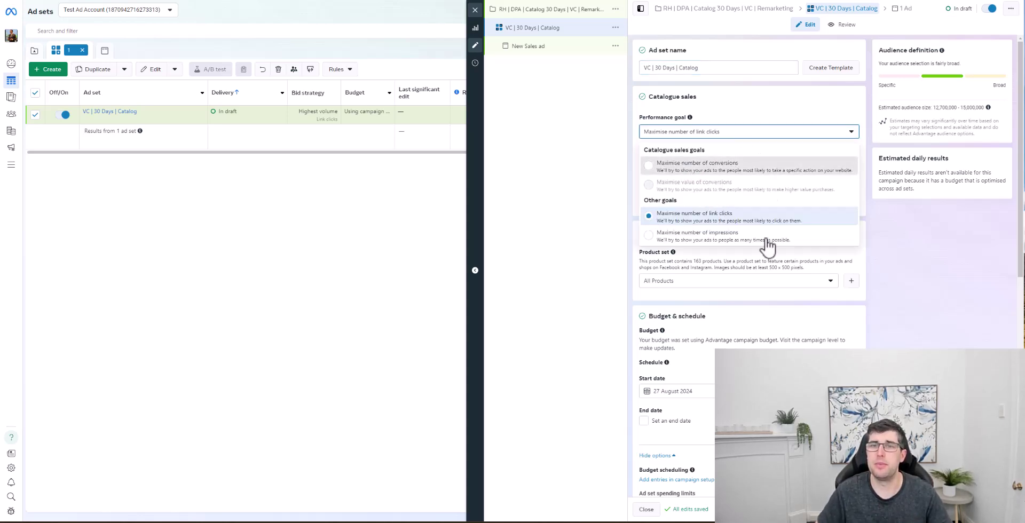
Set the ad set's performance goal to Maximise number of conversions, with Purchase as the conversion event
{"action": "left_click", "coordinate": [694, 170]}
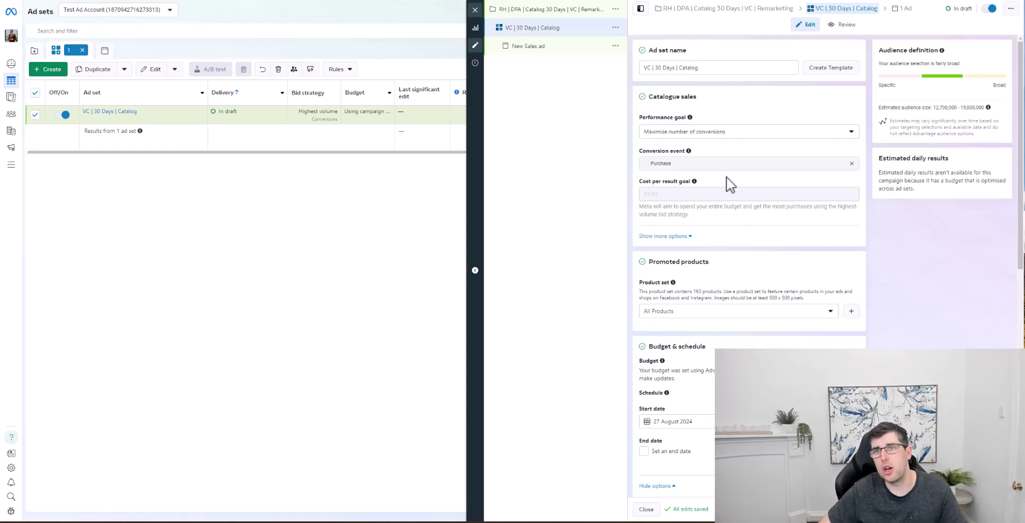
Set the ad set to start on 28 August 2024 at 00:00, with no end date
{"action": "scroll", "coordinate": [770, 207], "scroll_direction": "down", "scroll_amount": 3}
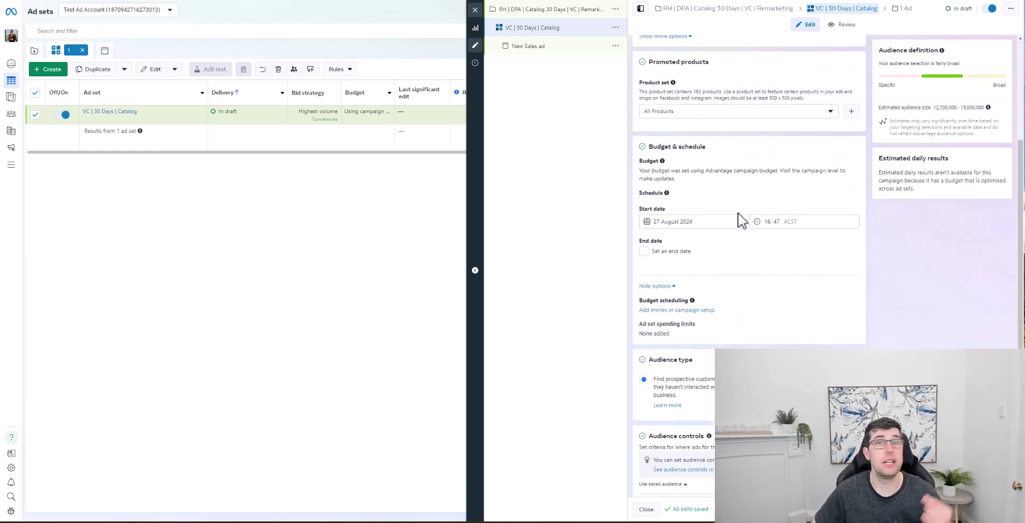
{"action": "left_click", "coordinate": [667, 221]}
{"action": "left_click", "coordinate": [690, 311]}
{"action": "left_click", "coordinate": [767, 222]}
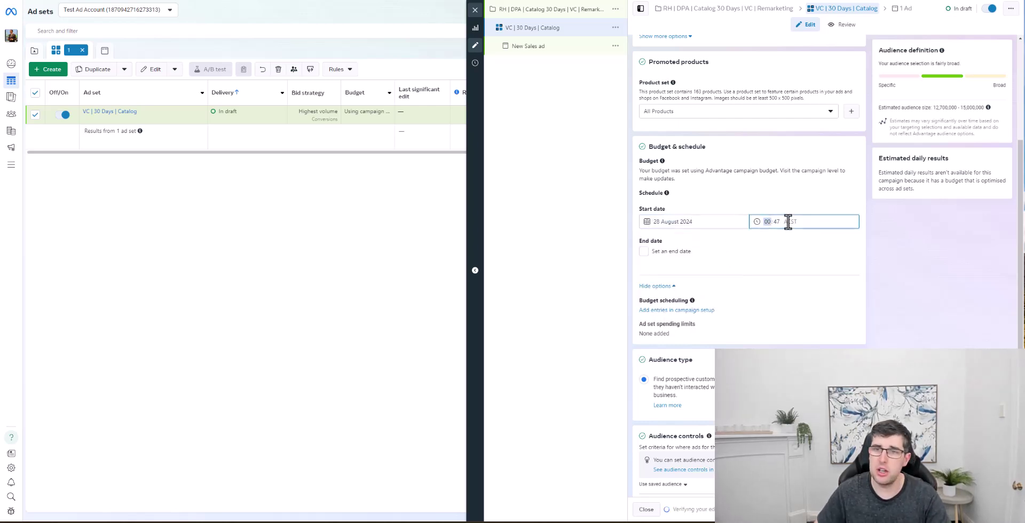
{"action": "type", "text": "0000"}
{"action": "scroll", "coordinate": [732, 260], "scroll_direction": "down", "scroll_amount": 1}
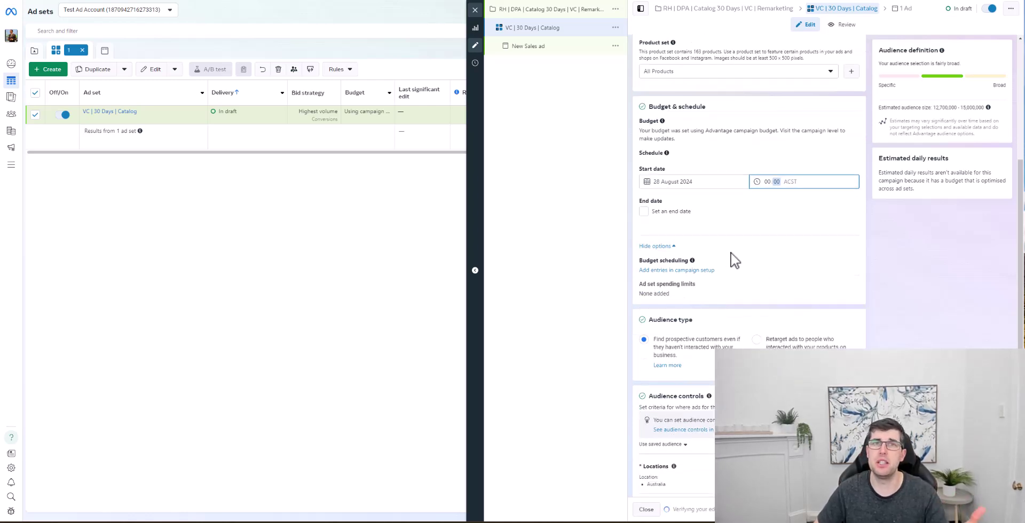
{"action": "scroll", "coordinate": [732, 257], "scroll_direction": "down", "scroll_amount": 1}
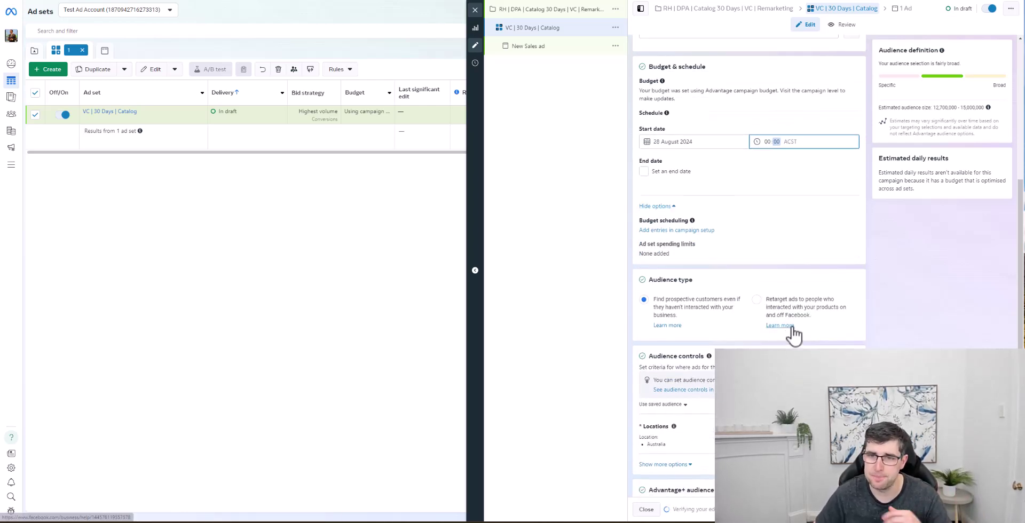
{"action": "scroll", "coordinate": [790, 319], "scroll_direction": "up", "scroll_amount": 3}
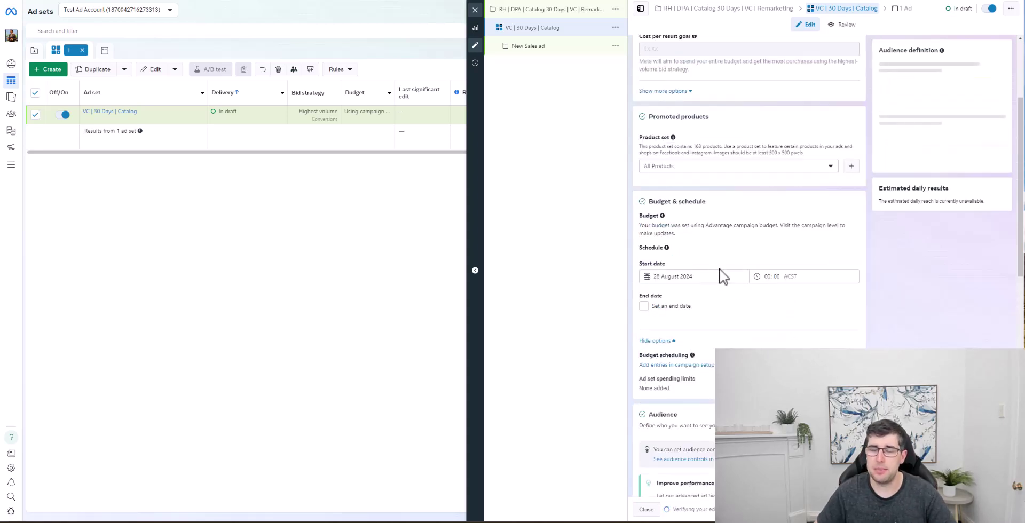
Change the viewed-or-added-to-cart-but-not-purchased lookback window from 14 to 30 days
{"action": "scroll", "coordinate": [730, 270], "scroll_direction": "down", "scroll_amount": 8}
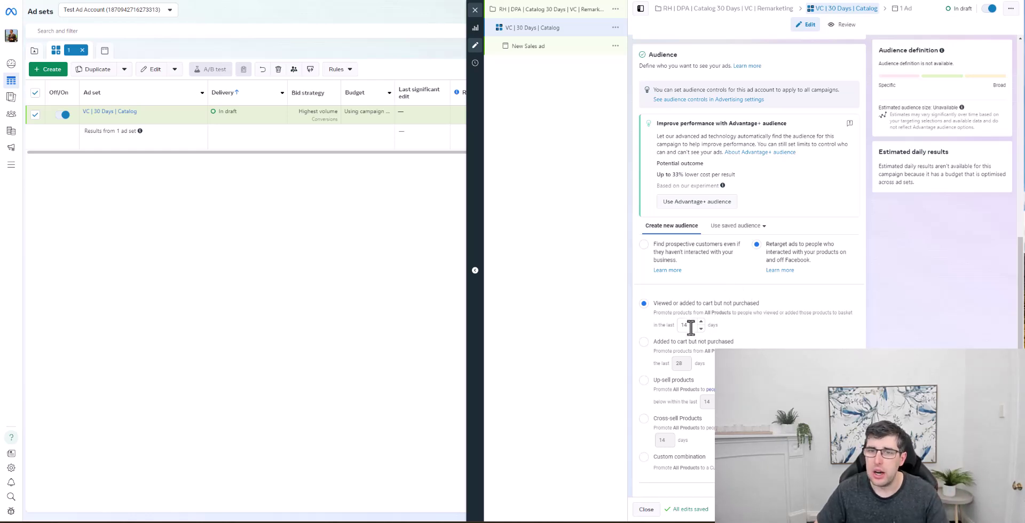
{"action": "left_click_drag", "start_coordinate": [688, 325], "coordinate": [658, 324]}
{"action": "type", "text": "30"}
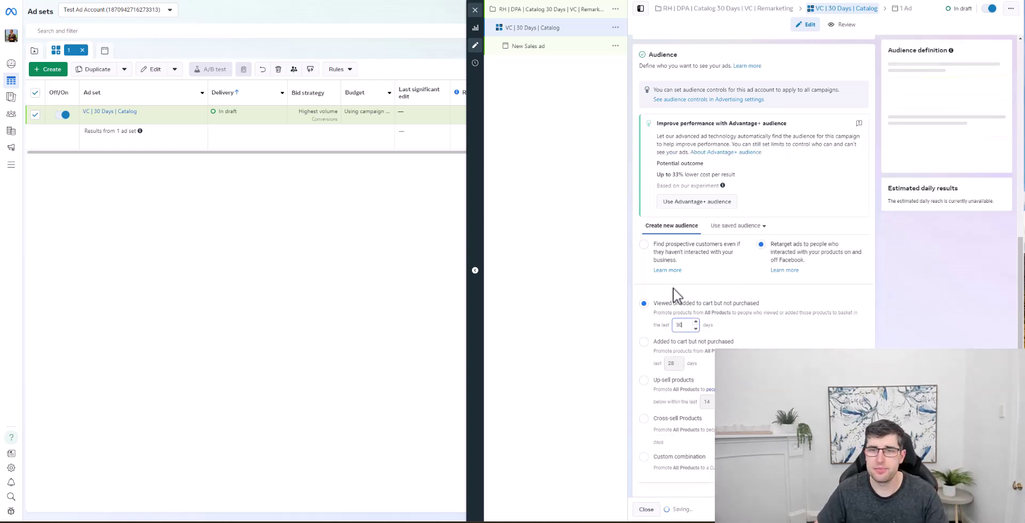
{"action": "left_click", "coordinate": [674, 295]}
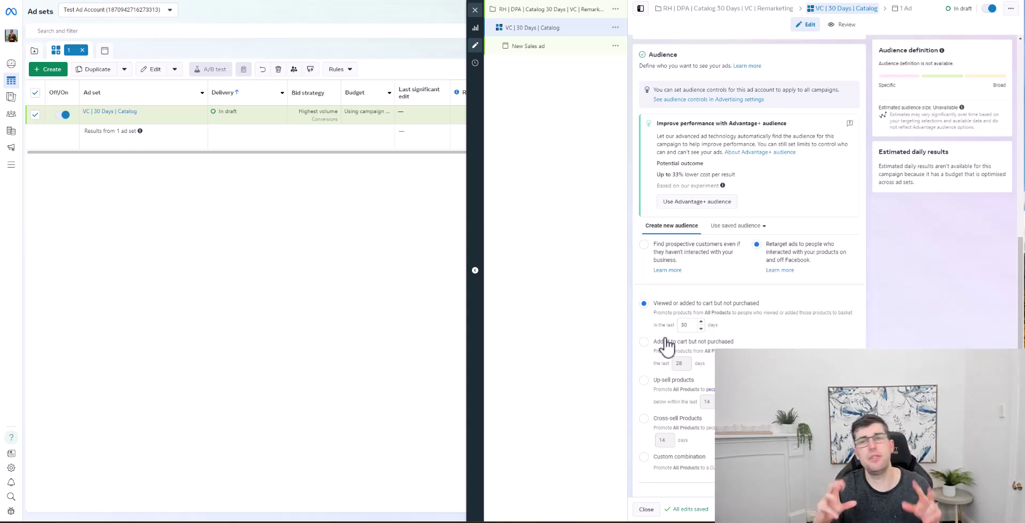
{"action": "scroll", "coordinate": [665, 345], "scroll_direction": "down", "scroll_amount": 1}
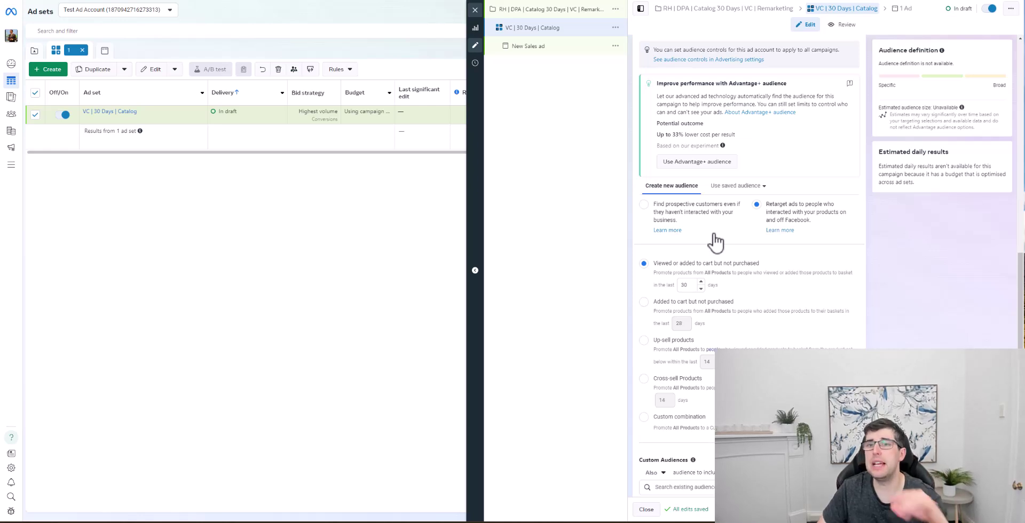
Try adding the CA - Teachable Purchase - 30 Days custom audience, keeping only the 30-day retargeting audience
{"action": "left_click", "coordinate": [739, 186]}
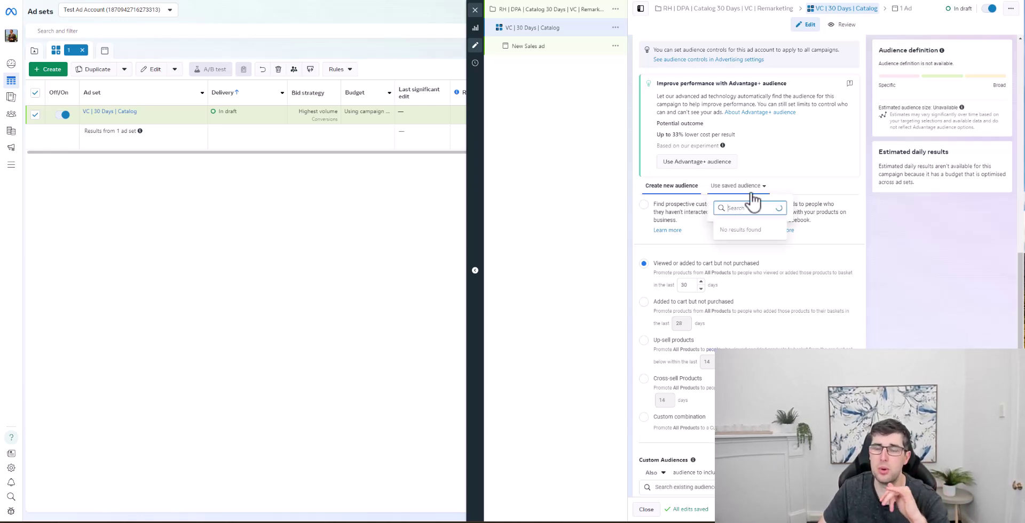
{"action": "left_click", "coordinate": [888, 322]}
{"action": "scroll", "coordinate": [838, 300], "scroll_direction": "down", "scroll_amount": 2}
{"action": "left_click", "coordinate": [677, 368]}
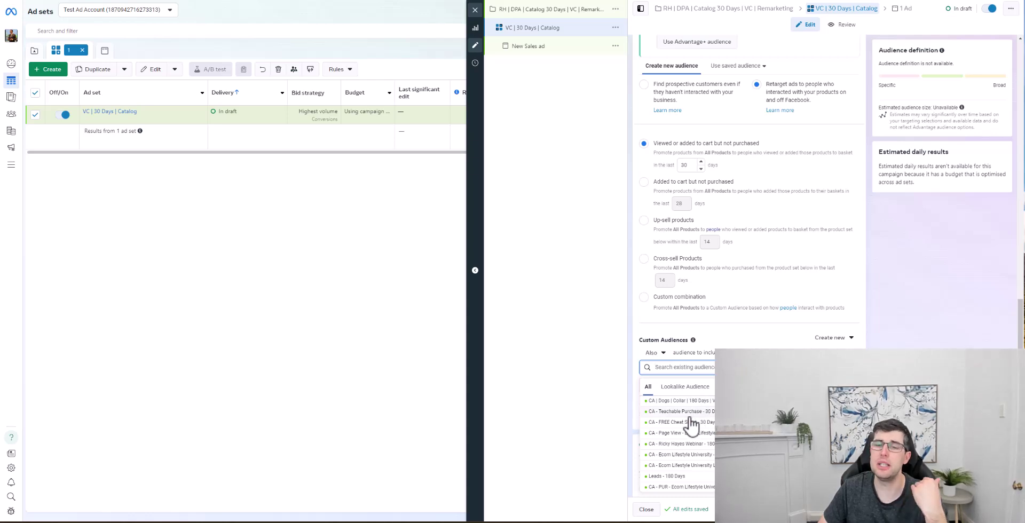
{"action": "left_click", "coordinate": [690, 413]}
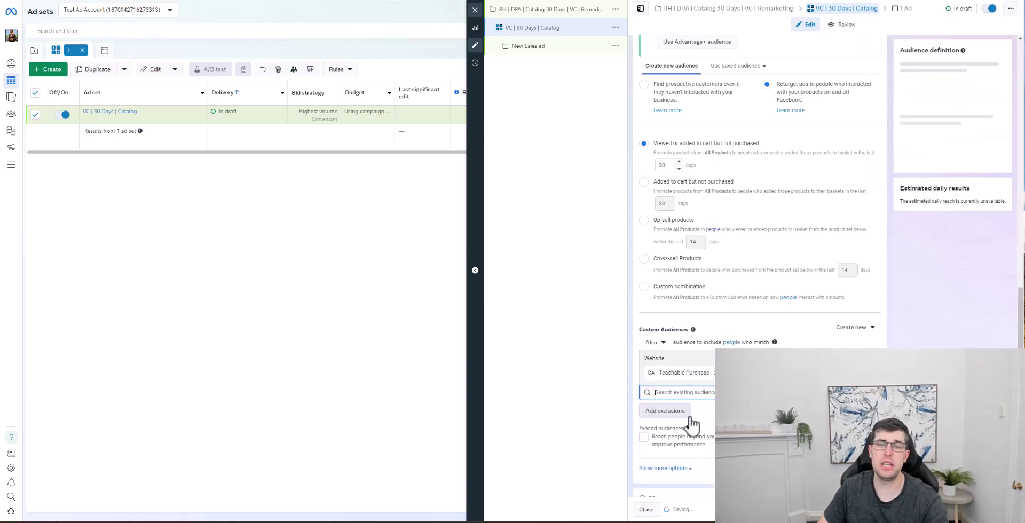
{"action": "left_click", "coordinate": [967, 345]}
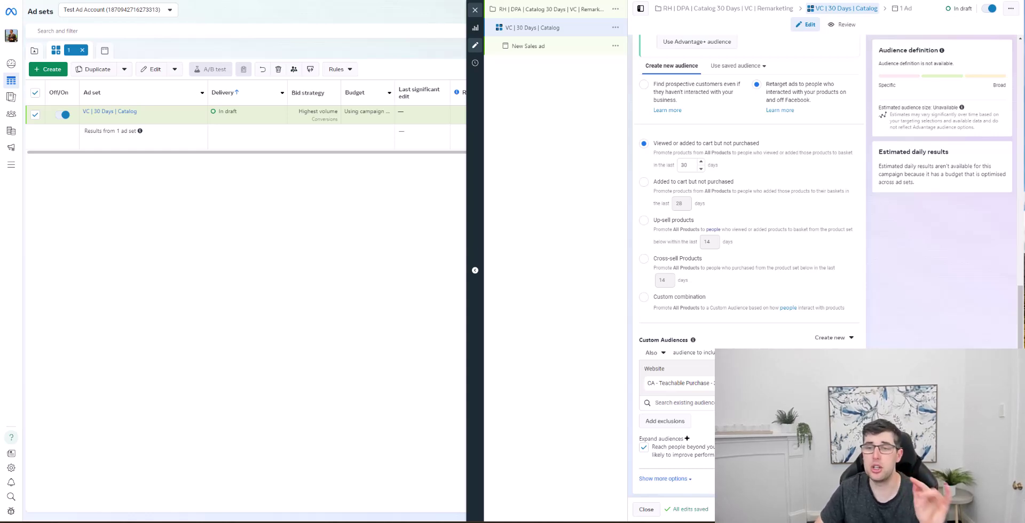
{"action": "double_click", "coordinate": [683, 165]}
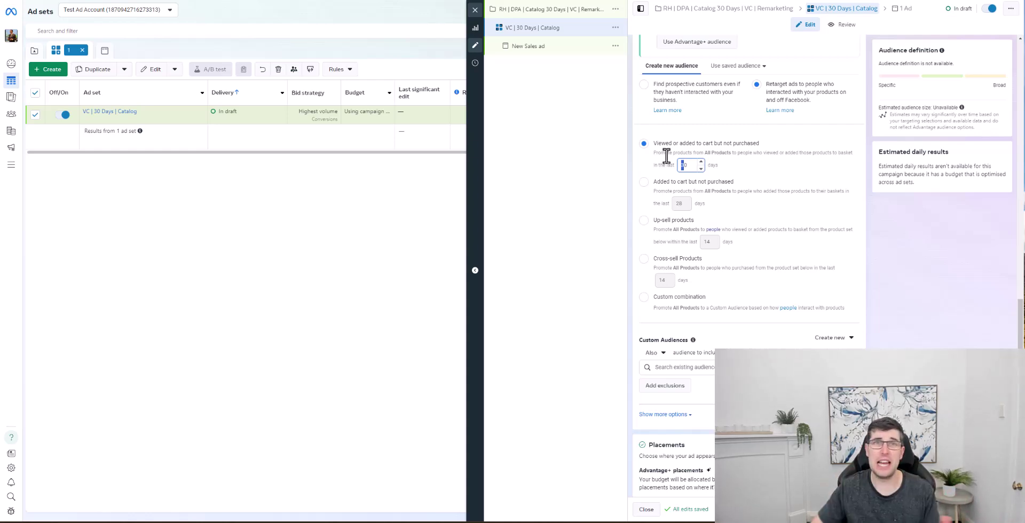
Leave placements on Advantage+ instead of Manual, and open the ads in the catalog ad set
{"action": "scroll", "coordinate": [925, 305], "scroll_direction": "down", "scroll_amount": 1}
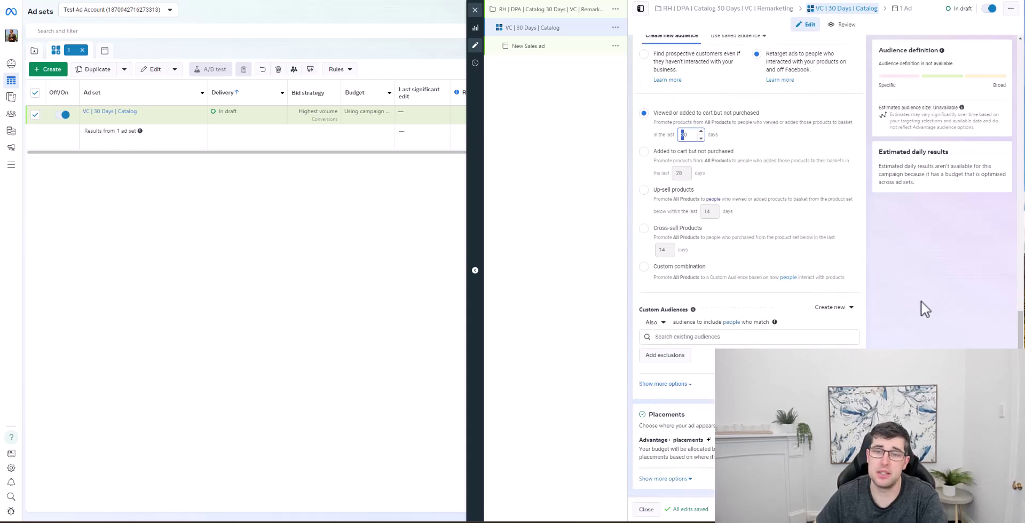
{"action": "scroll", "coordinate": [712, 419], "scroll_direction": "down", "scroll_amount": 1}
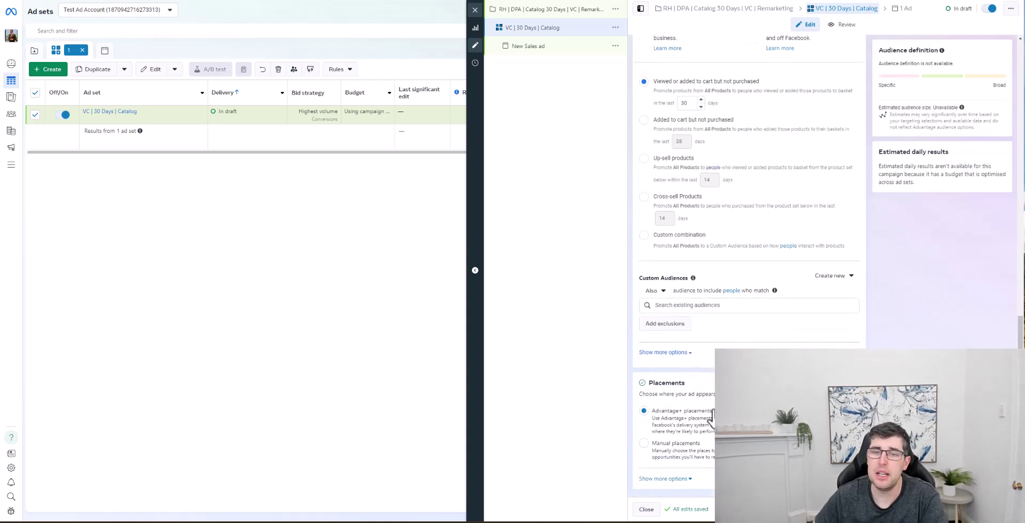
{"action": "left_click", "coordinate": [655, 446]}
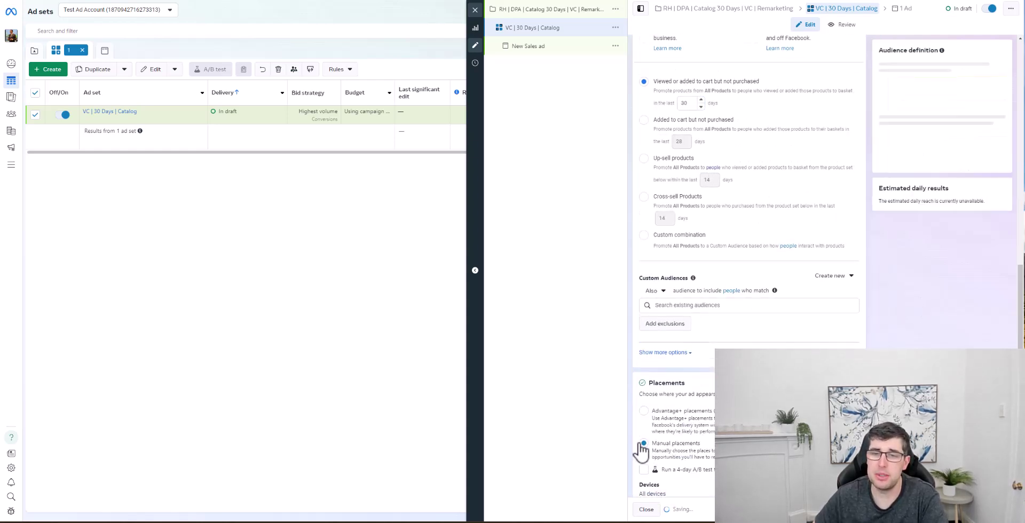
{"action": "scroll", "coordinate": [656, 445], "scroll_direction": "down", "scroll_amount": 5}
{"action": "scroll", "coordinate": [679, 219], "scroll_direction": "down", "scroll_amount": 3}
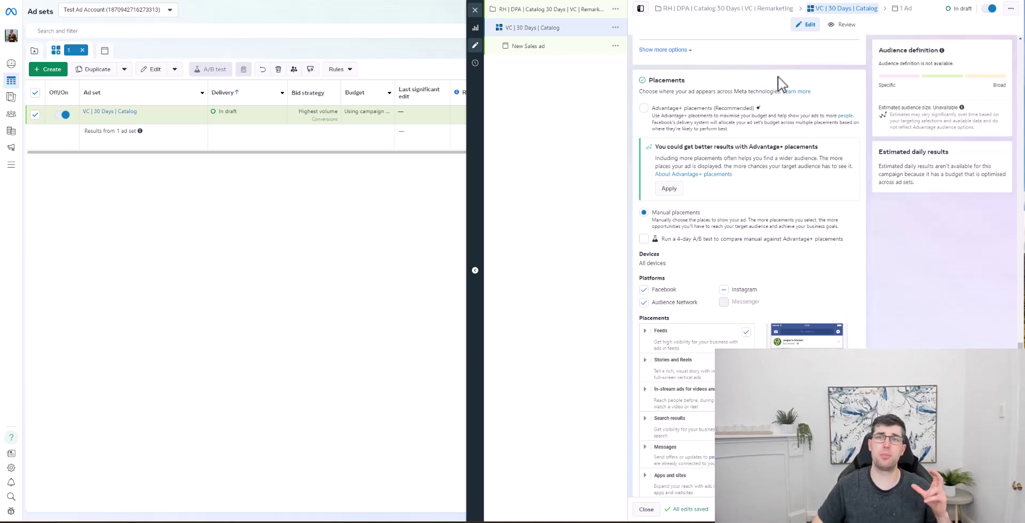
{"action": "left_click", "coordinate": [644, 108]}
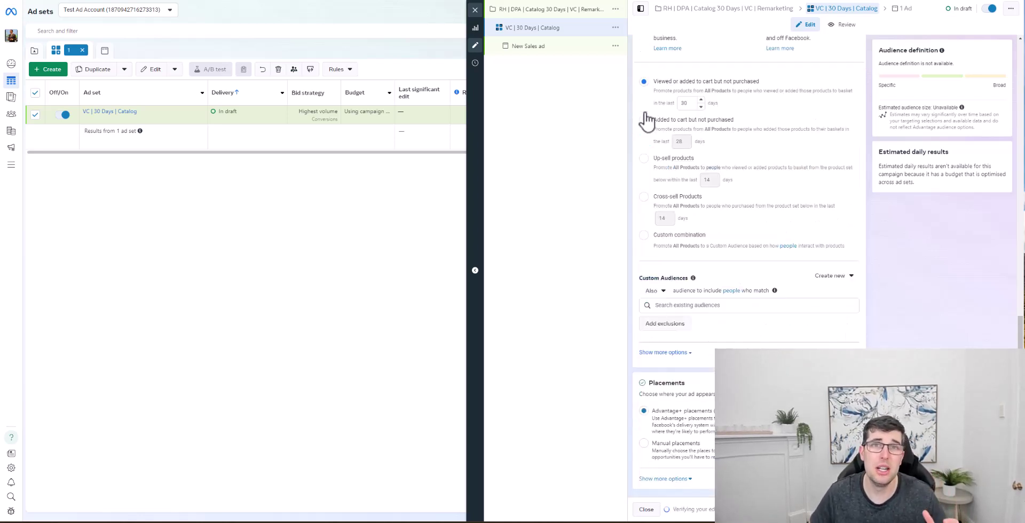
{"action": "left_click", "coordinate": [475, 11]}
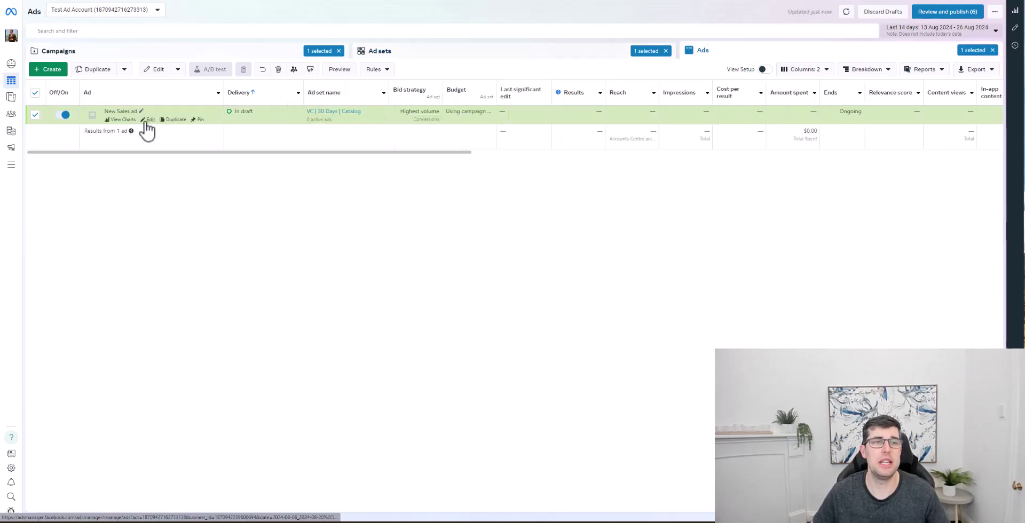
Rename the New Sales ad to 'Ad | Catalog | Product Set 1 | VC | 30 Days'
{"action": "left_click", "coordinate": [149, 119]}
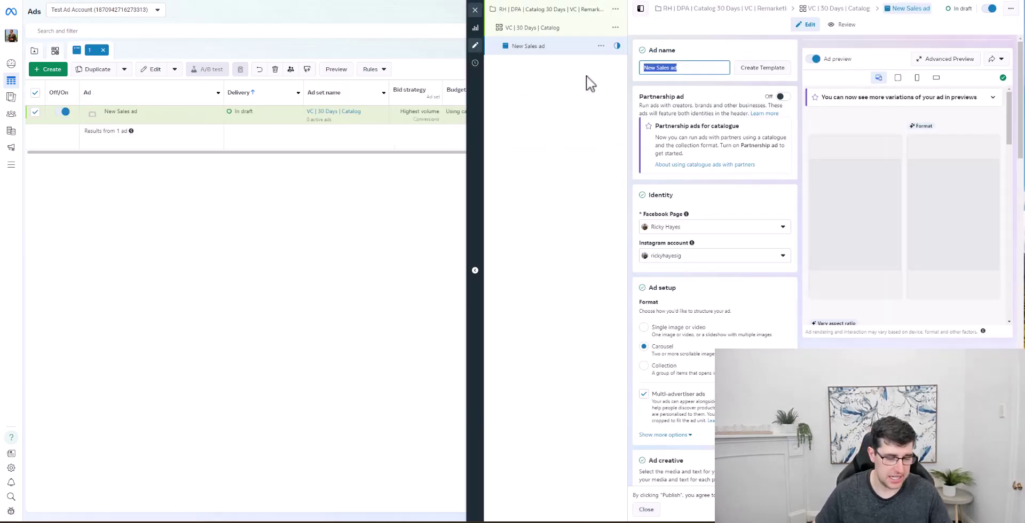
{"action": "type", "text": "Ad "}
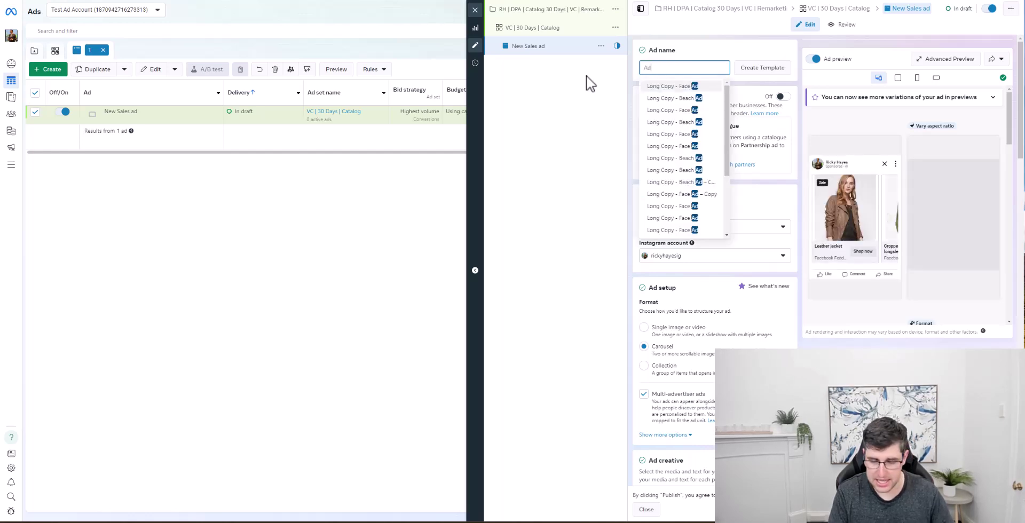
{"action": "type", "text": "|"}
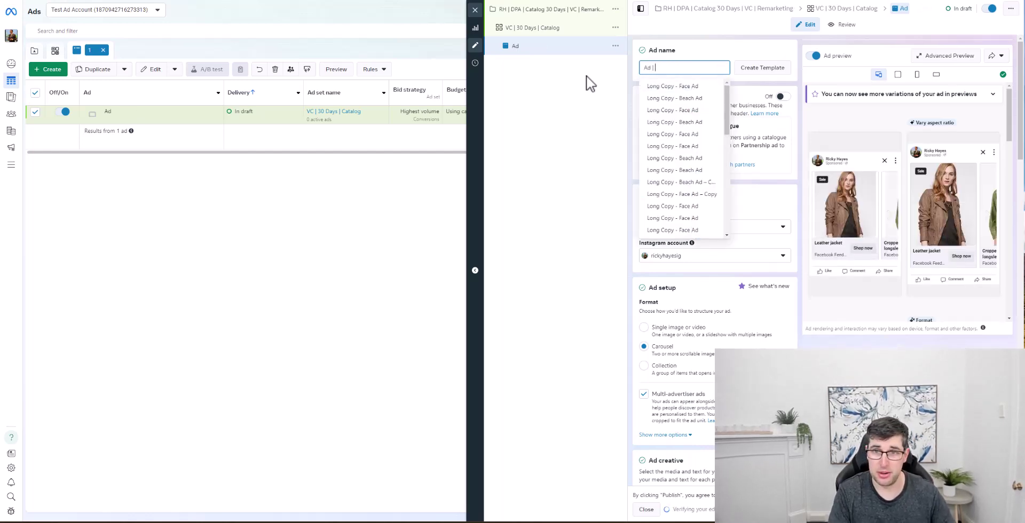
{"action": "type", "text": " Catalog | Produc"}
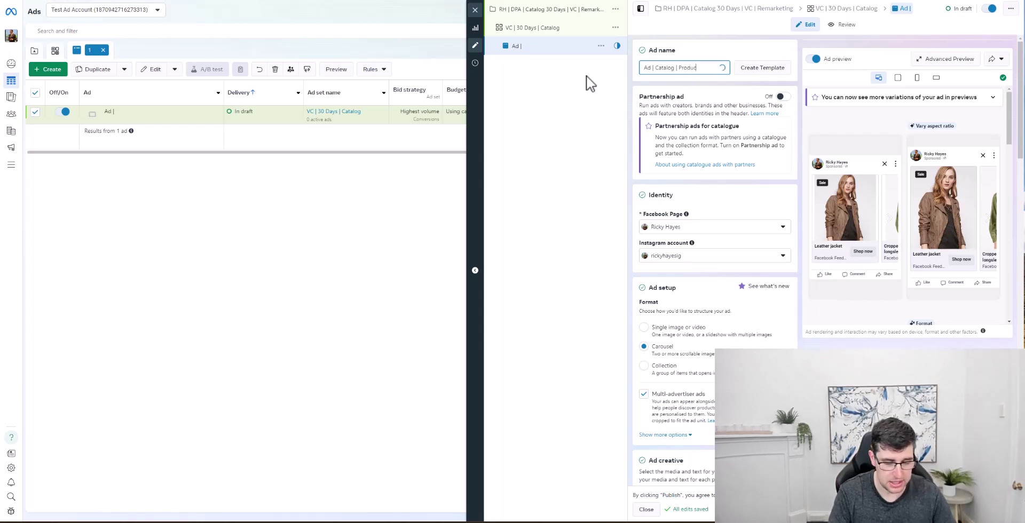
{"action": "type", "text": "t Set 1 | VC | 30"}
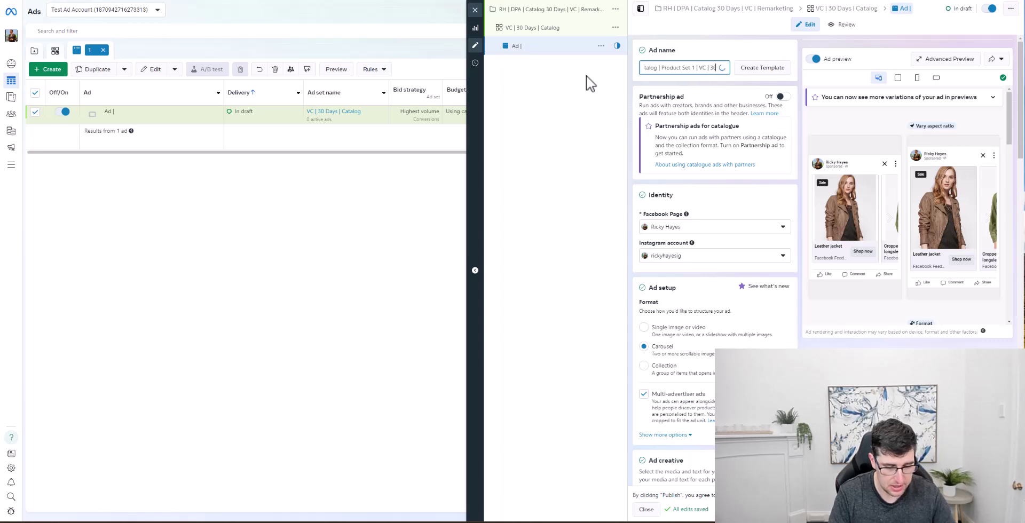
{"action": "type", "text": " Days"}
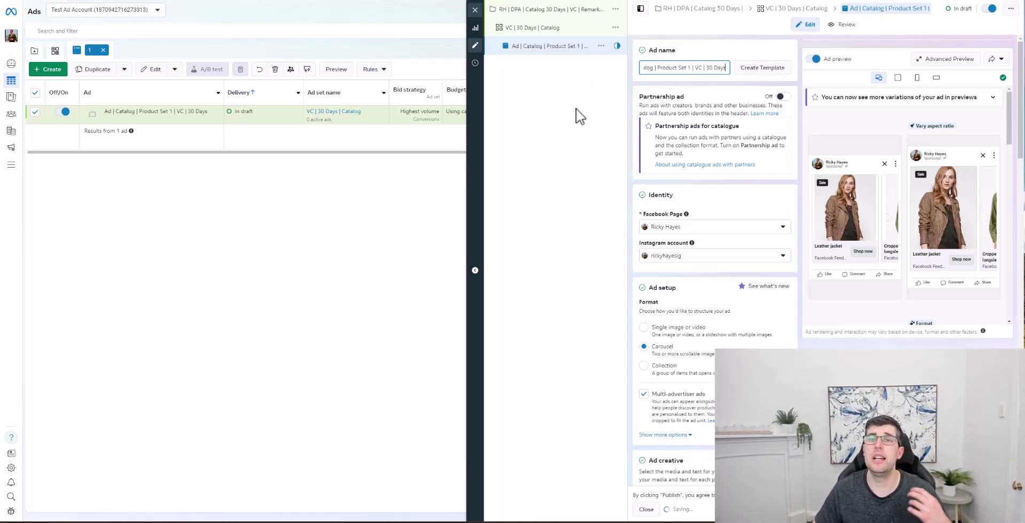
{"action": "left_click", "coordinate": [581, 117]}
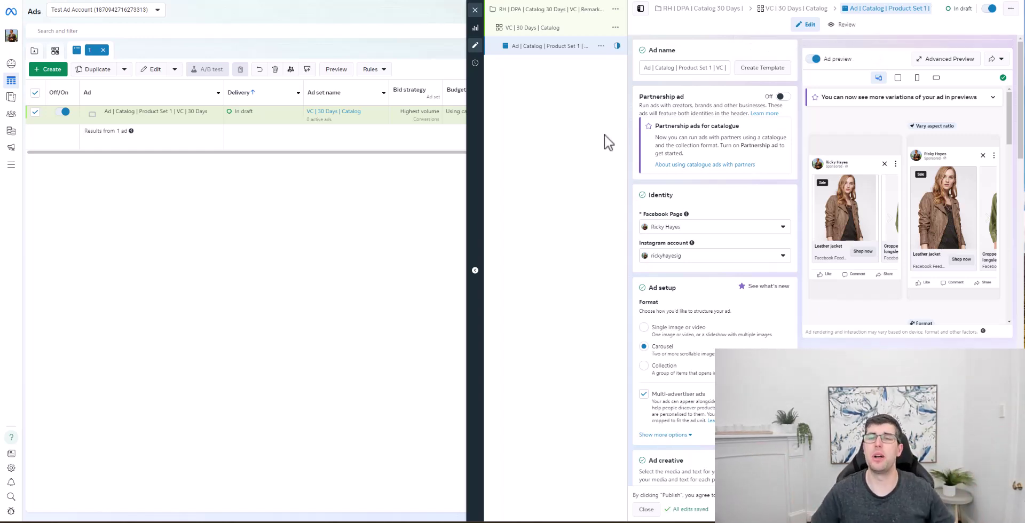
Preview the carousel ad on mobile in Instagram Stories, then in Instagram Reels
{"action": "scroll", "coordinate": [715, 251], "scroll_direction": "down", "scroll_amount": 2}
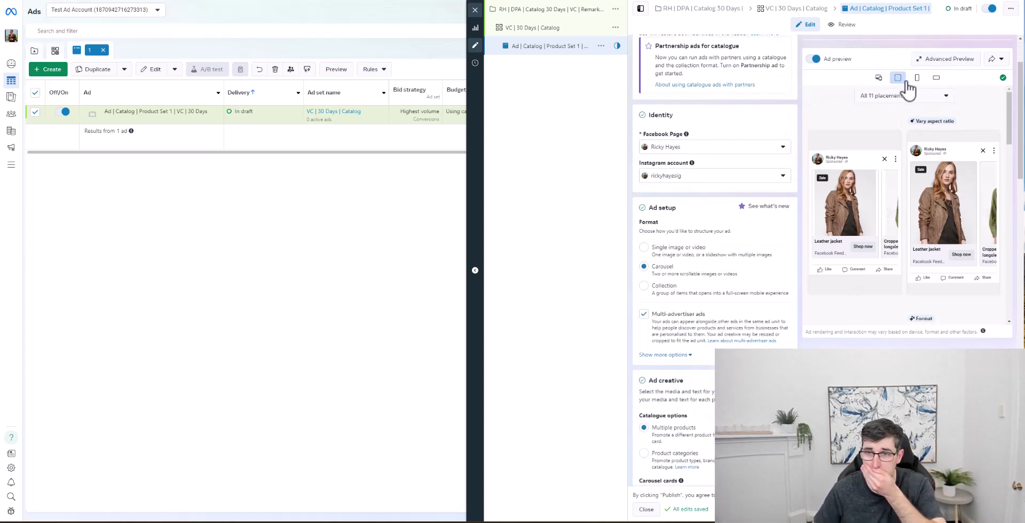
{"action": "left_click", "coordinate": [917, 79]}
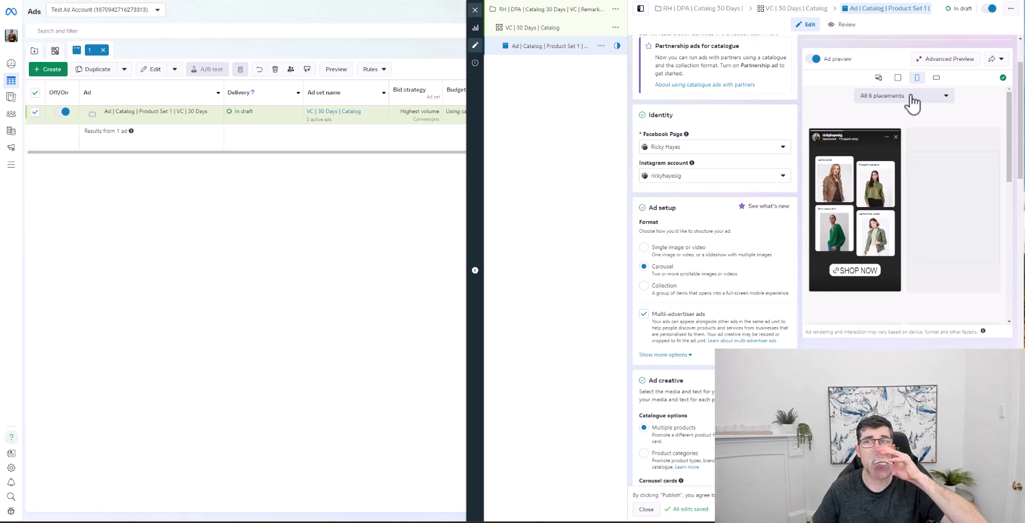
{"action": "left_click", "coordinate": [928, 100]}
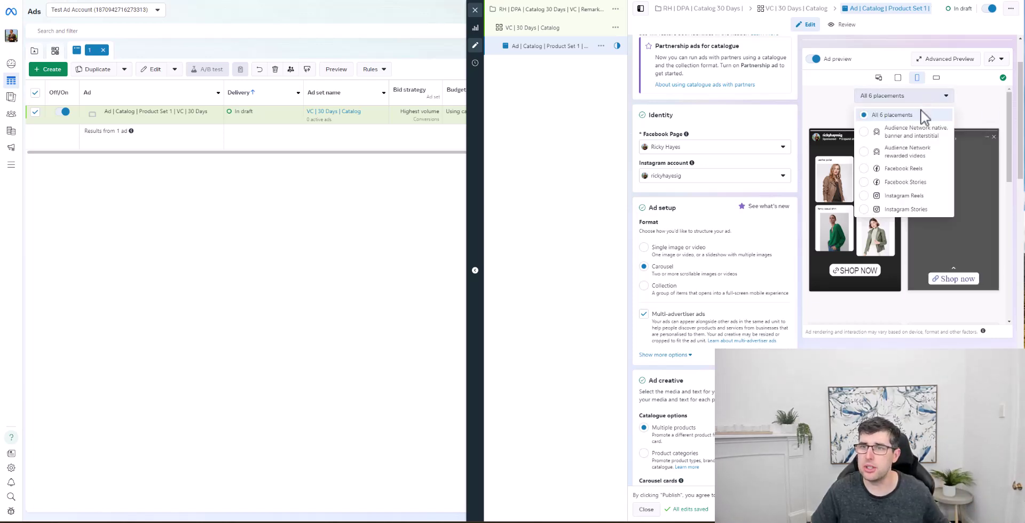
{"action": "left_click", "coordinate": [868, 209]}
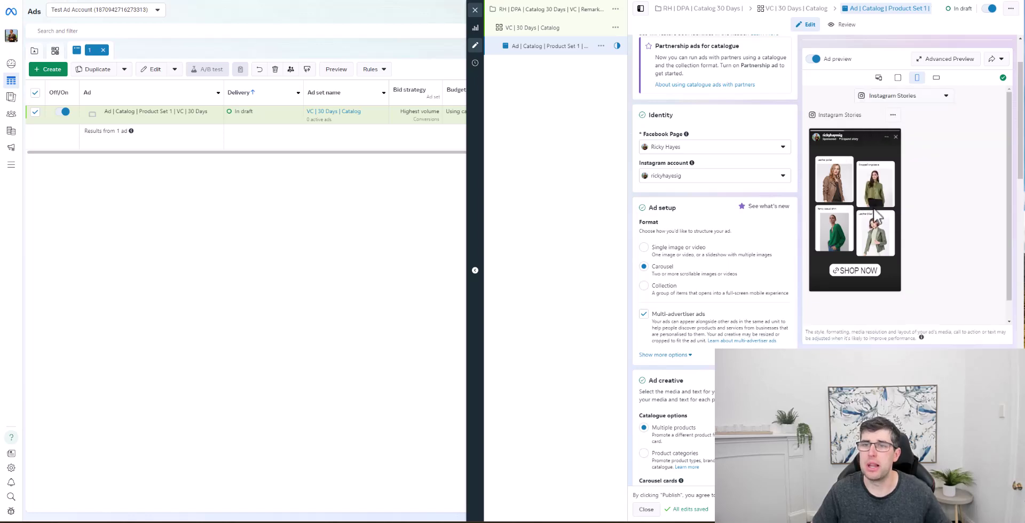
{"action": "left_click", "coordinate": [929, 96]}
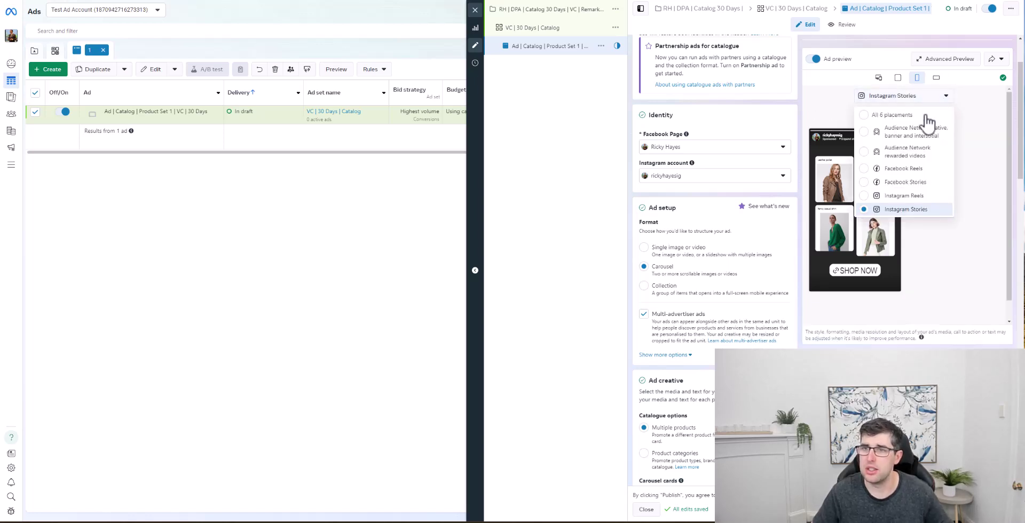
{"action": "left_click", "coordinate": [878, 197]}
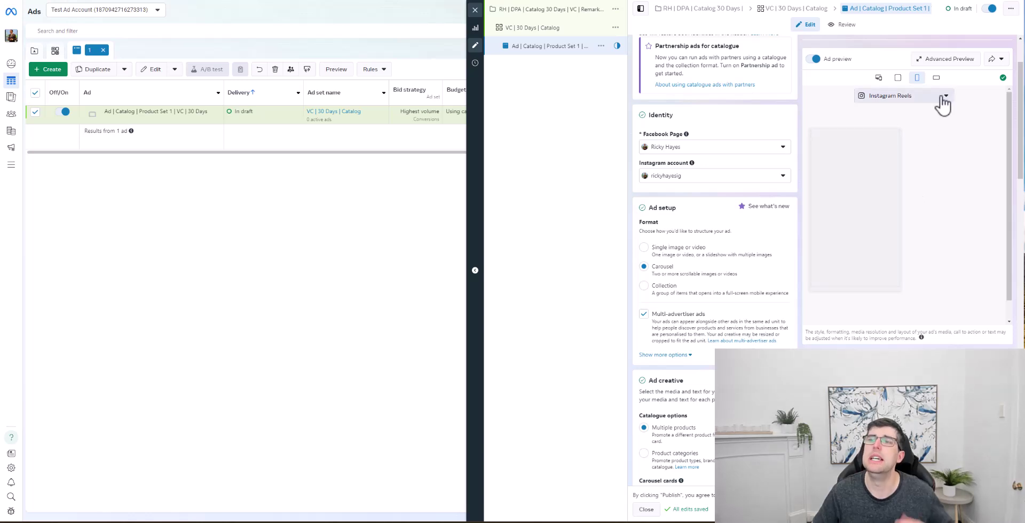
{"action": "left_click", "coordinate": [996, 59]}
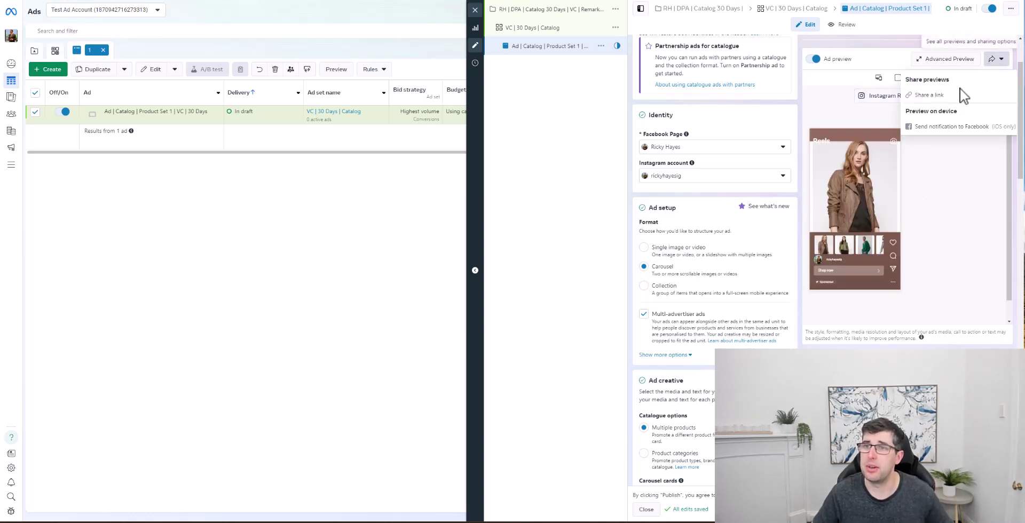
{"action": "left_click", "coordinate": [948, 201]}
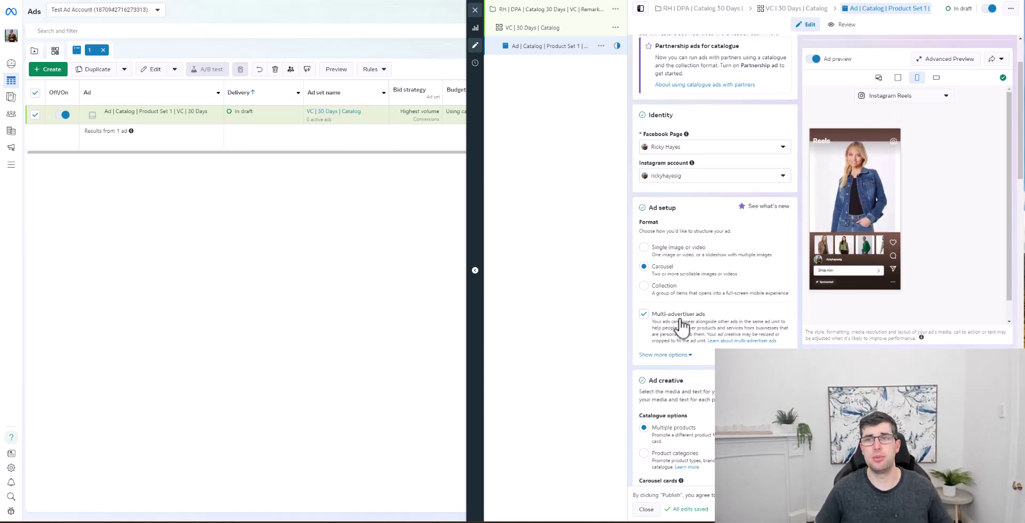
{"action": "scroll", "coordinate": [726, 261], "scroll_direction": "down", "scroll_amount": 5}
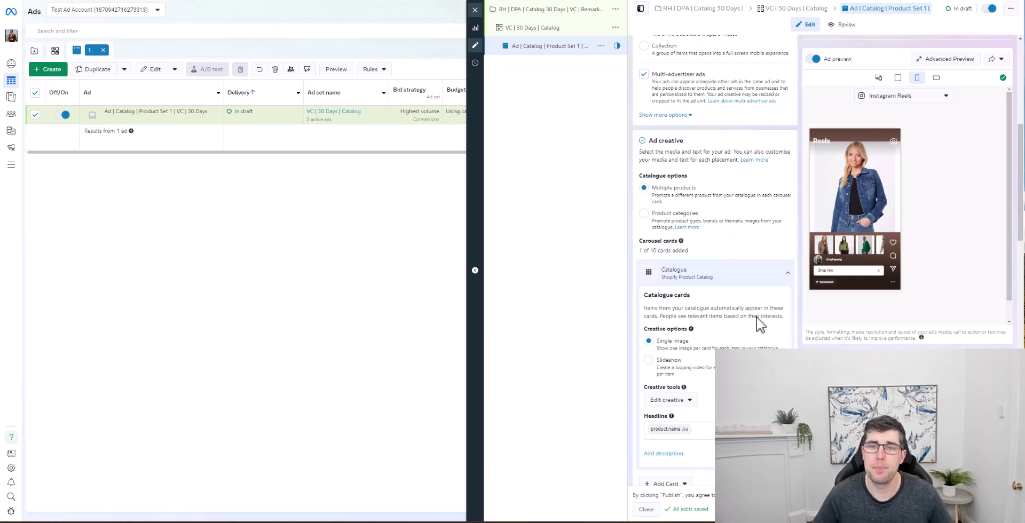
Enter the primary text 'Hey there, did you forget something? Return now to complete your order before stock runs out!'
{"action": "scroll", "coordinate": [764, 327], "scroll_direction": "down", "scroll_amount": 2}
{"action": "left_click", "coordinate": [725, 347]}
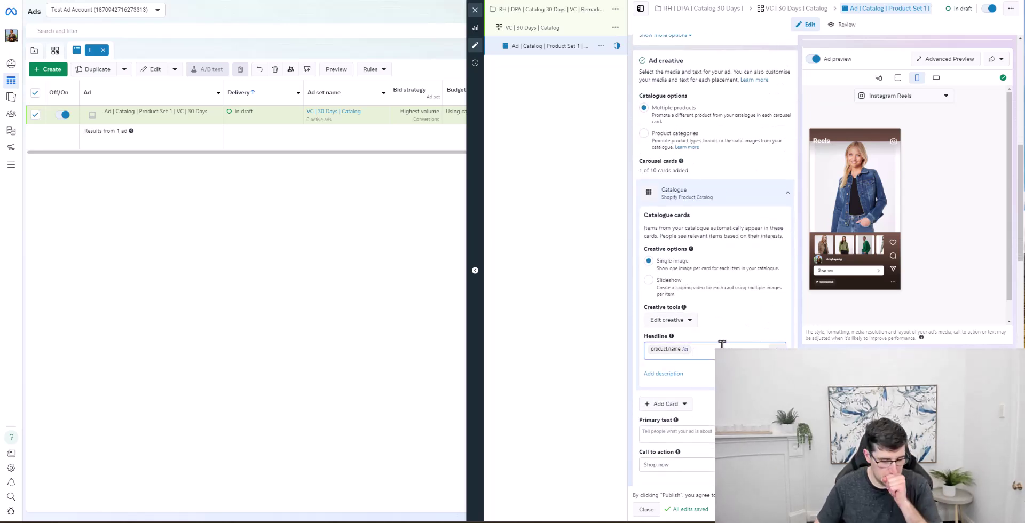
{"action": "scroll", "coordinate": [723, 347], "scroll_direction": "down", "scroll_amount": 2}
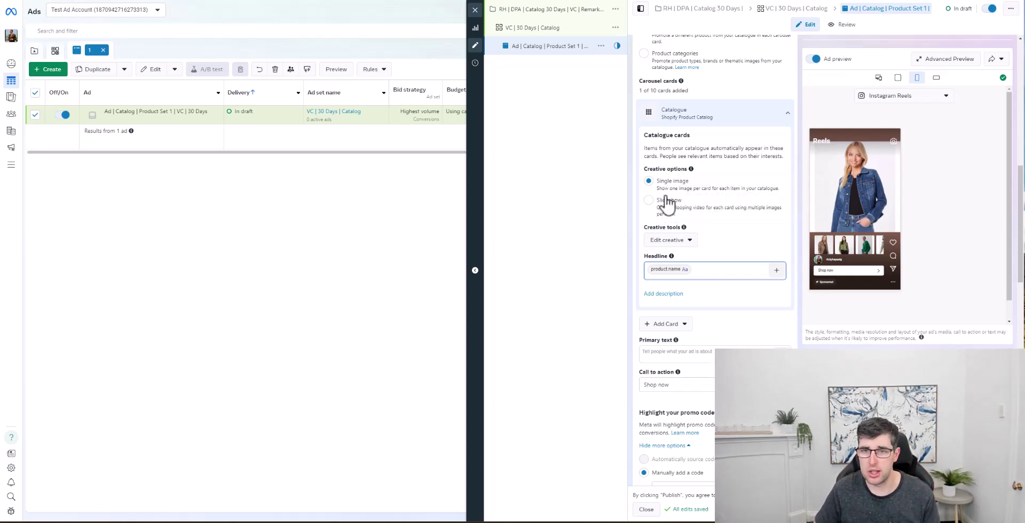
{"action": "left_click", "coordinate": [663, 352]}
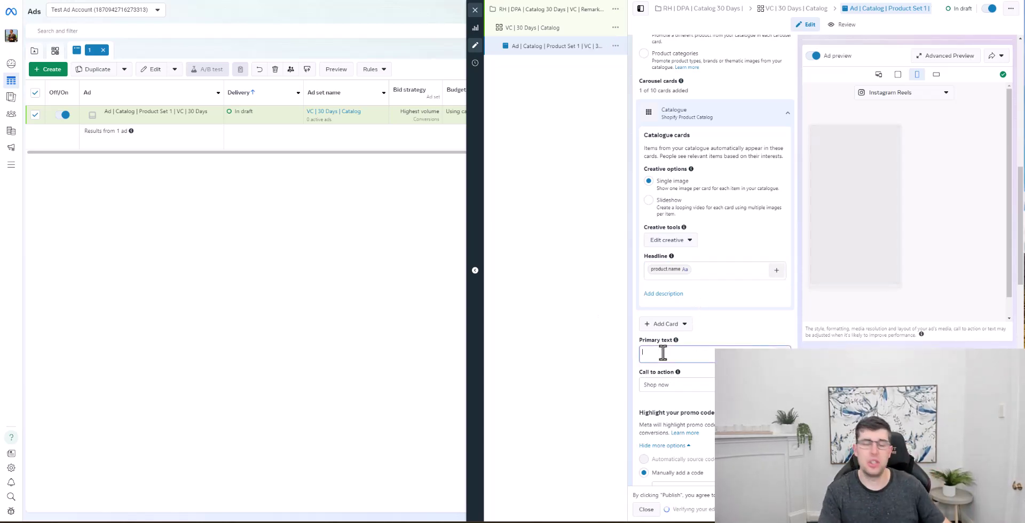
{"action": "type", "text": "Hey there"}
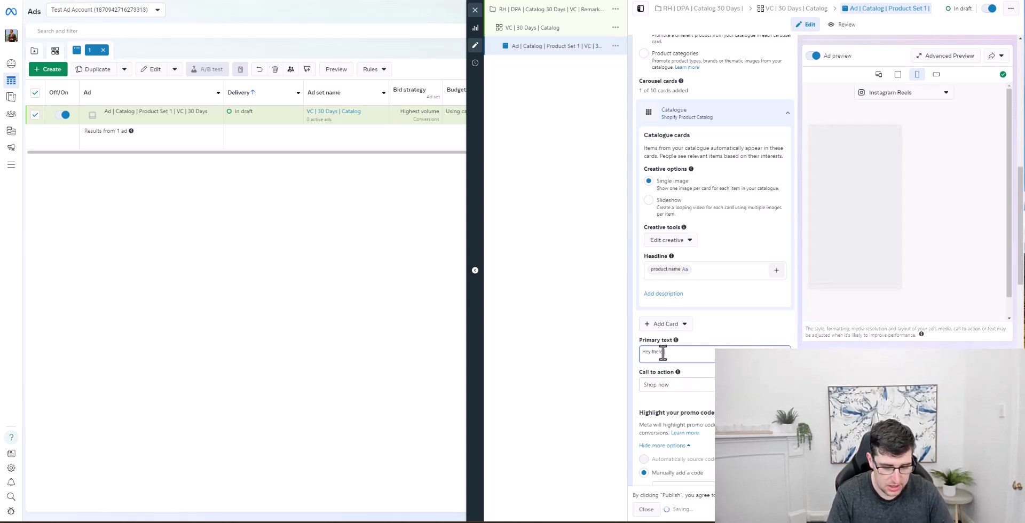
{"action": "type", "text": ", did you forget"}
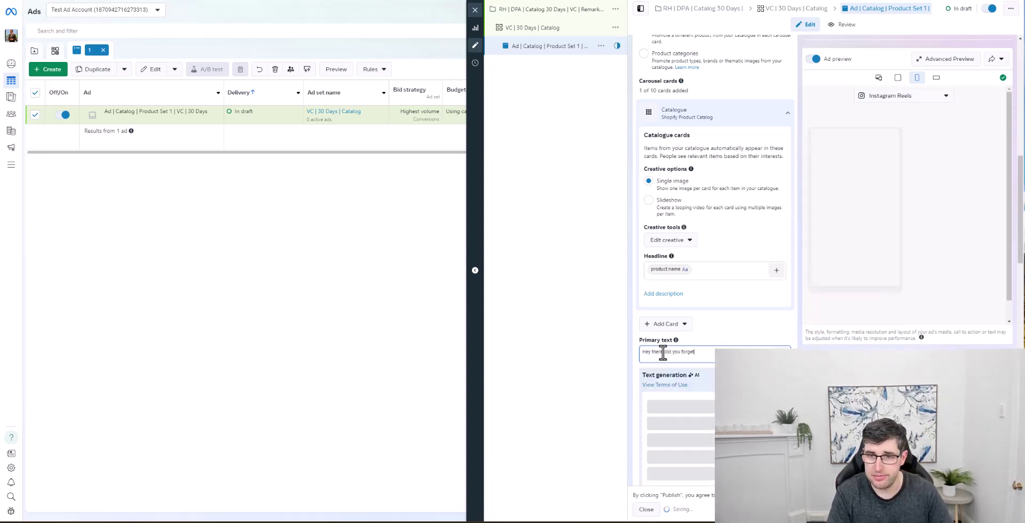
{"action": "type", "text": " somethin "}
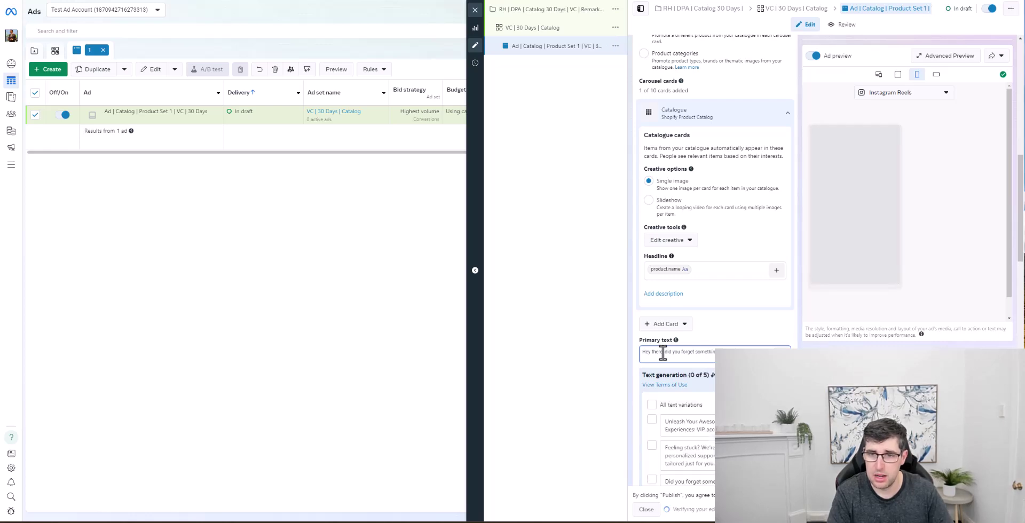
{"action": "type", "text": "yo"}
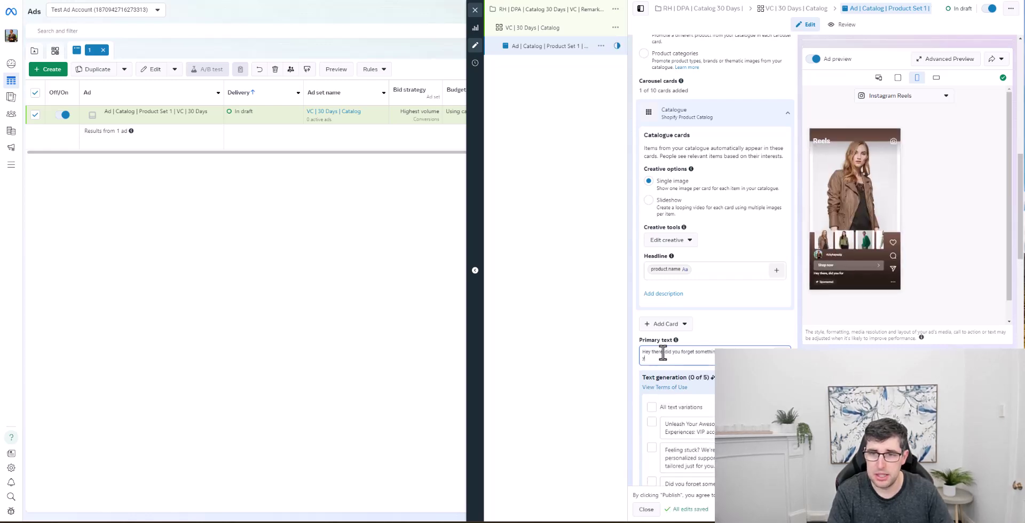
{"action": "type", "text": "ur order before st"}
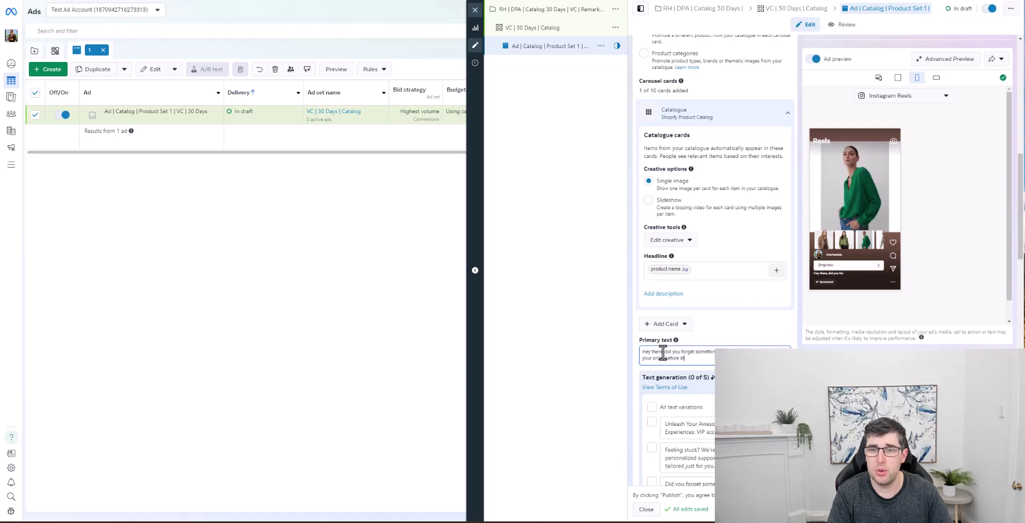
{"action": "type", "text": "ock runs out"}
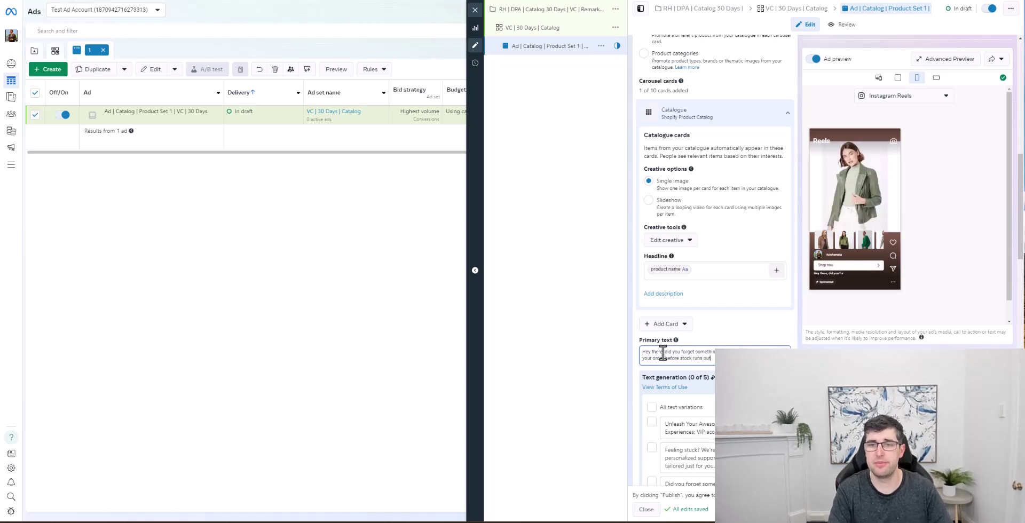
{"action": "type", "text": "!"}
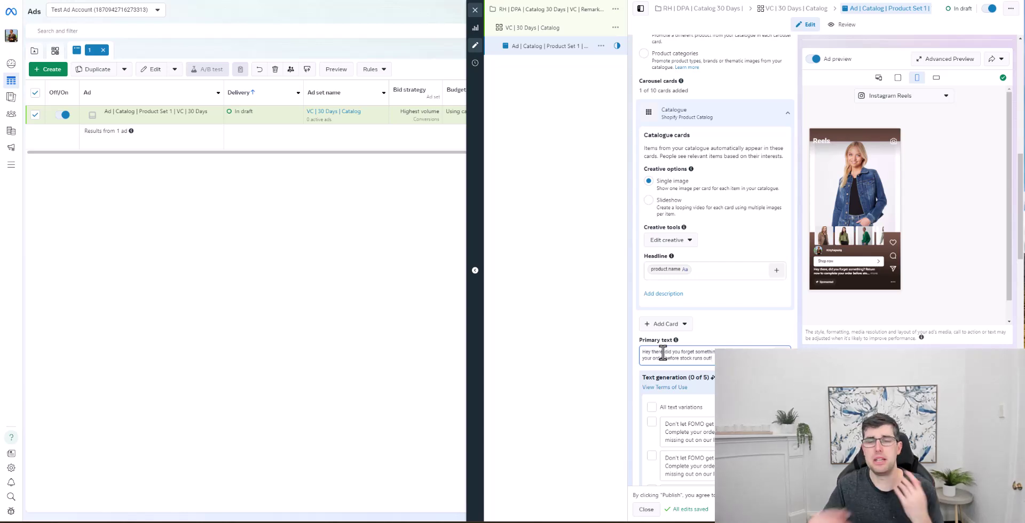
{"action": "scroll", "coordinate": [854, 313], "scroll_direction": "down", "scroll_amount": 2}
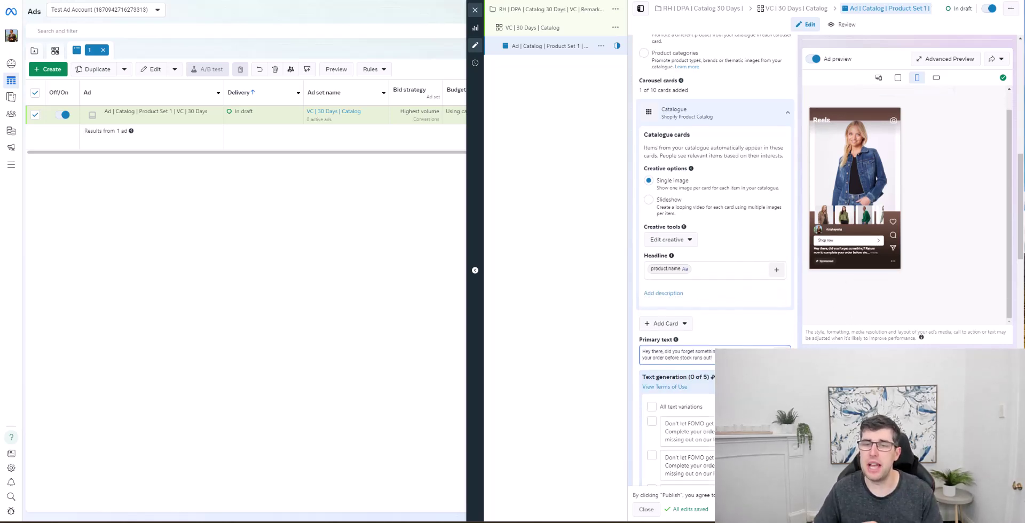
{"action": "scroll", "coordinate": [796, 298], "scroll_direction": "down", "scroll_amount": 3}
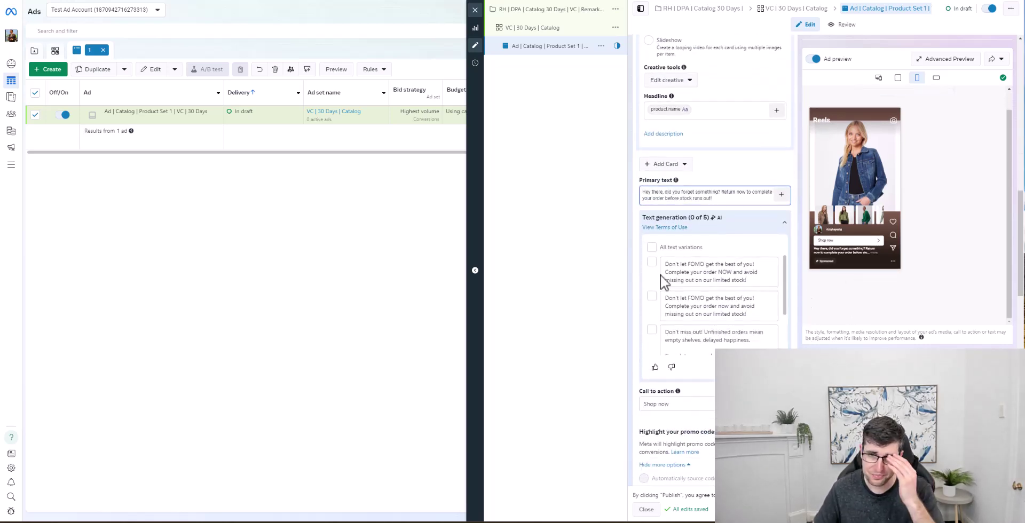
Hide the AI text suggestions and keep Shop now as the call to action
{"action": "left_click", "coordinate": [784, 228]}
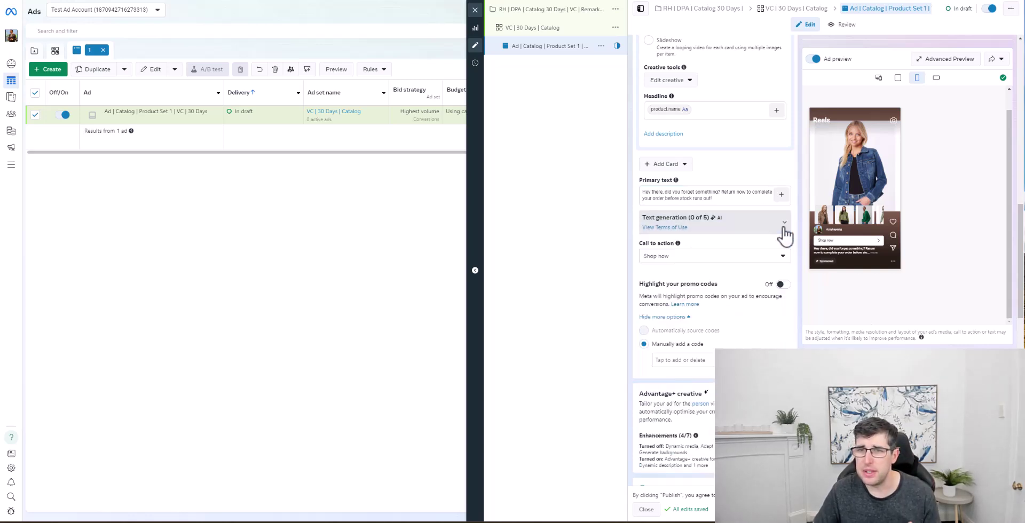
{"action": "left_click", "coordinate": [736, 258]}
{"action": "left_click", "coordinate": [741, 256]}
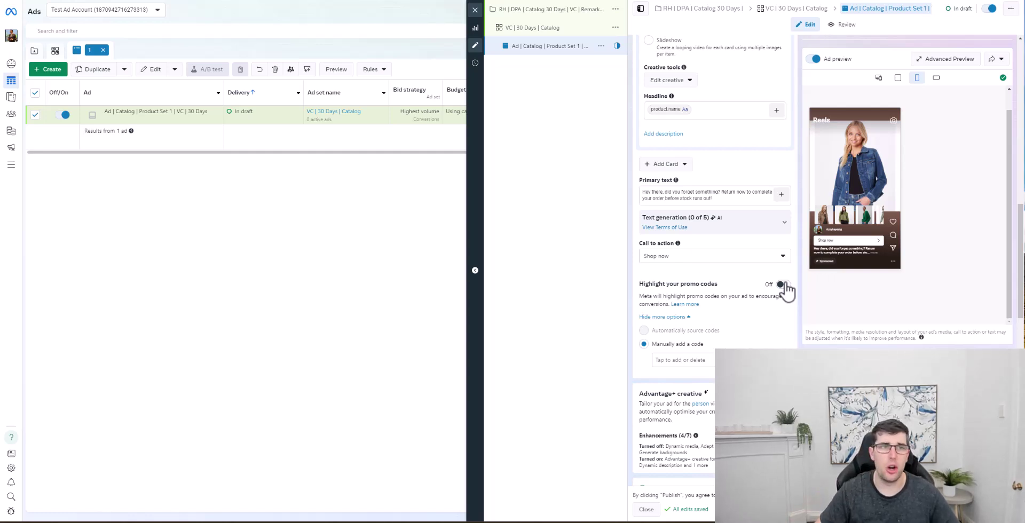
Open the Advanced preview of the Advantage+ creative enhancements
{"action": "scroll", "coordinate": [700, 229], "scroll_direction": "down", "scroll_amount": 2}
{"action": "scroll", "coordinate": [636, 272], "scroll_direction": "down", "scroll_amount": 2}
{"action": "left_click", "coordinate": [781, 300]}
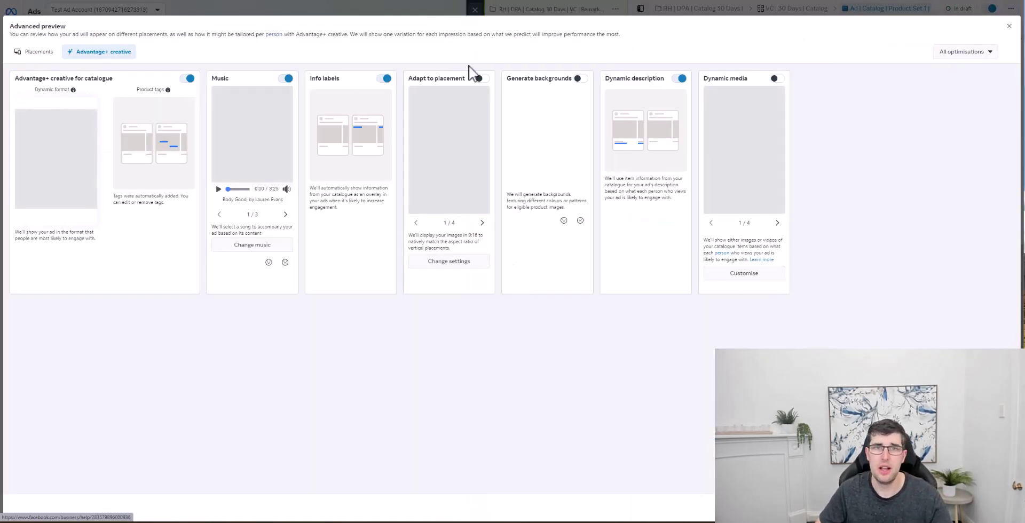
Switch on Adapt to placement, Generate backgrounds and Dynamic media, bringing enhancements to 7/7
{"action": "left_click", "coordinate": [481, 79]}
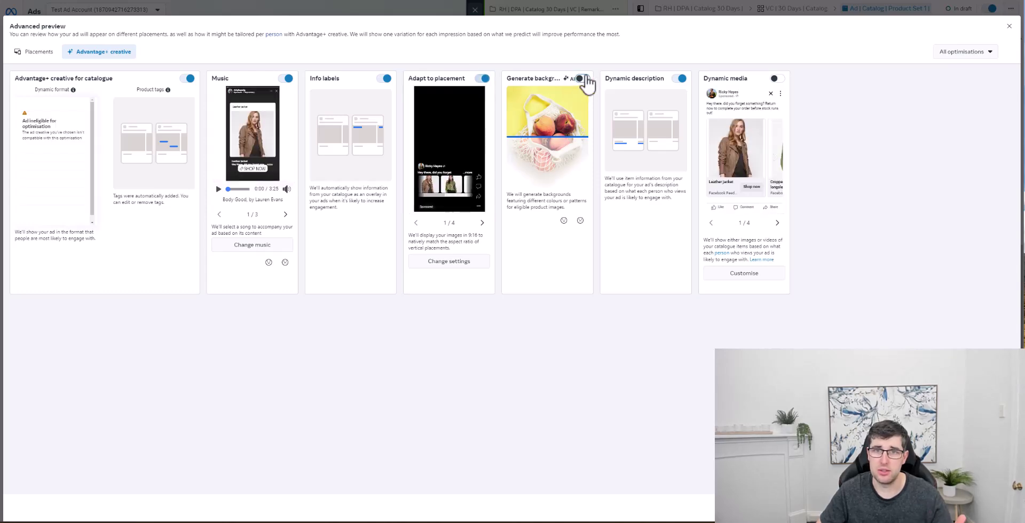
{"action": "left_click", "coordinate": [583, 79]}
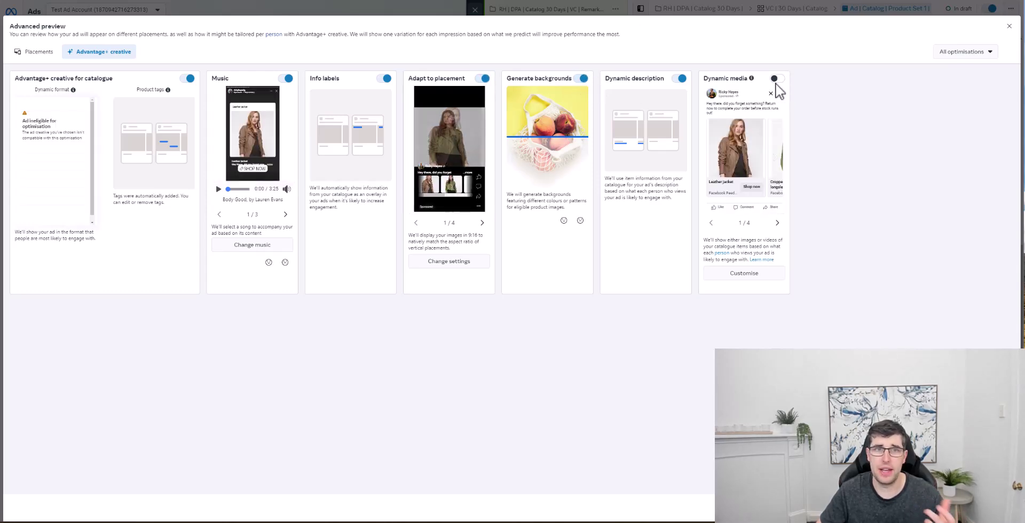
{"action": "left_click", "coordinate": [778, 78]}
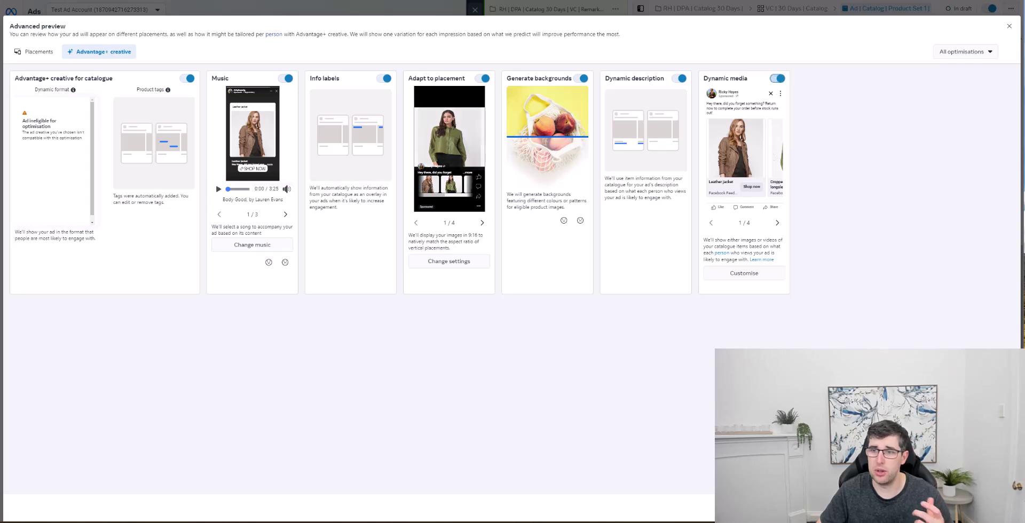
{"action": "key", "text": "Escape"}
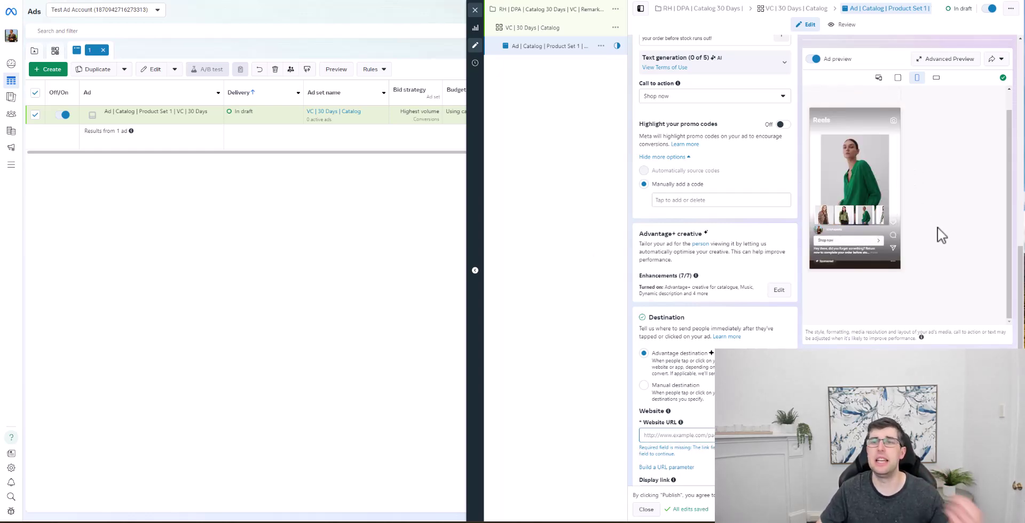
{"action": "scroll", "coordinate": [709, 196], "scroll_direction": "down", "scroll_amount": 3}
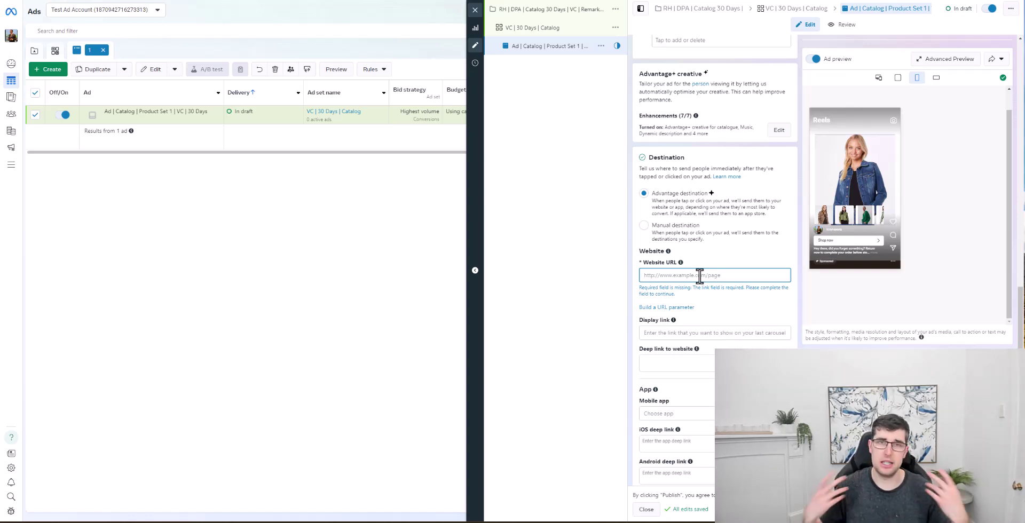
{"action": "type", "text": "www."}
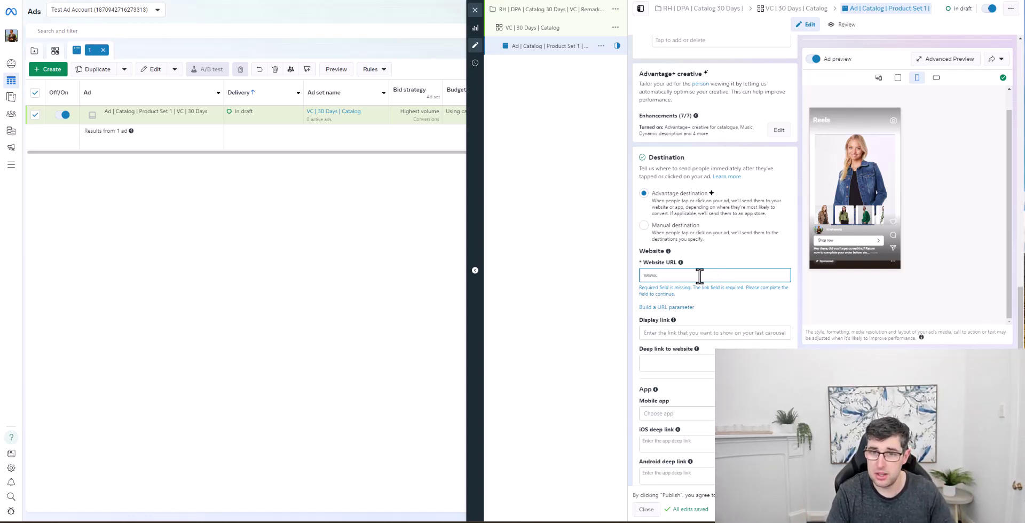
{"action": "type", "text": "dogs.com"}
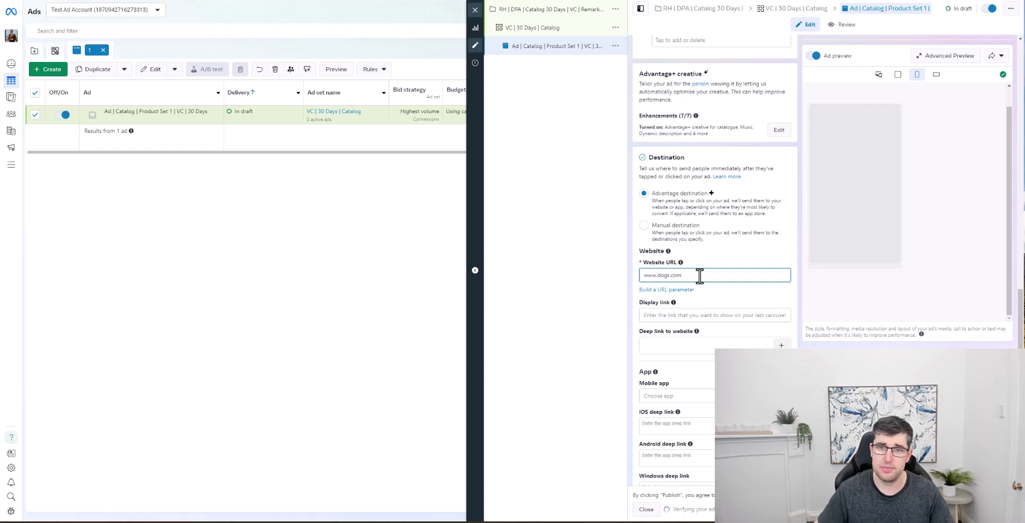
{"action": "left_click", "coordinate": [665, 315]}
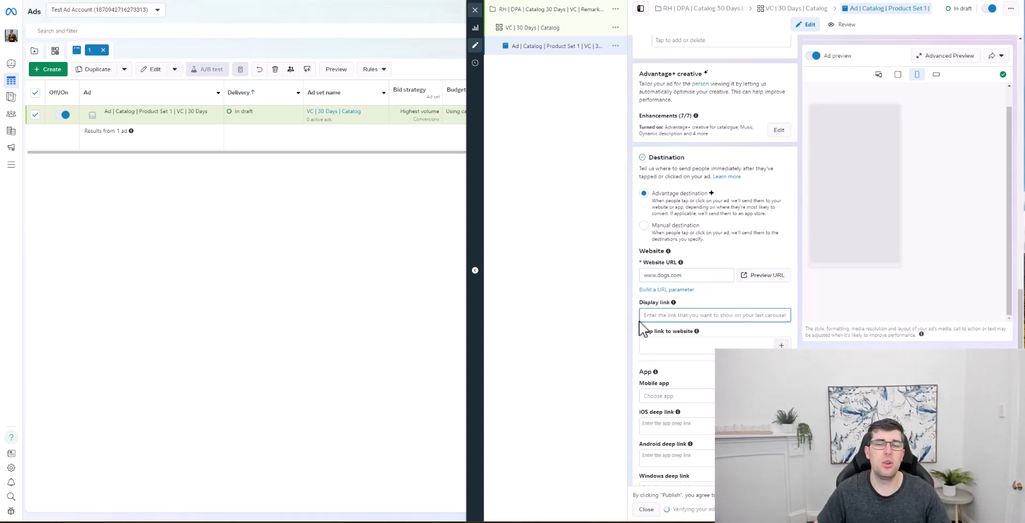
{"action": "scroll", "coordinate": [694, 328], "scroll_direction": "down", "scroll_amount": 2}
{"action": "left_click", "coordinate": [695, 279]}
{"action": "left_click", "coordinate": [696, 280]}
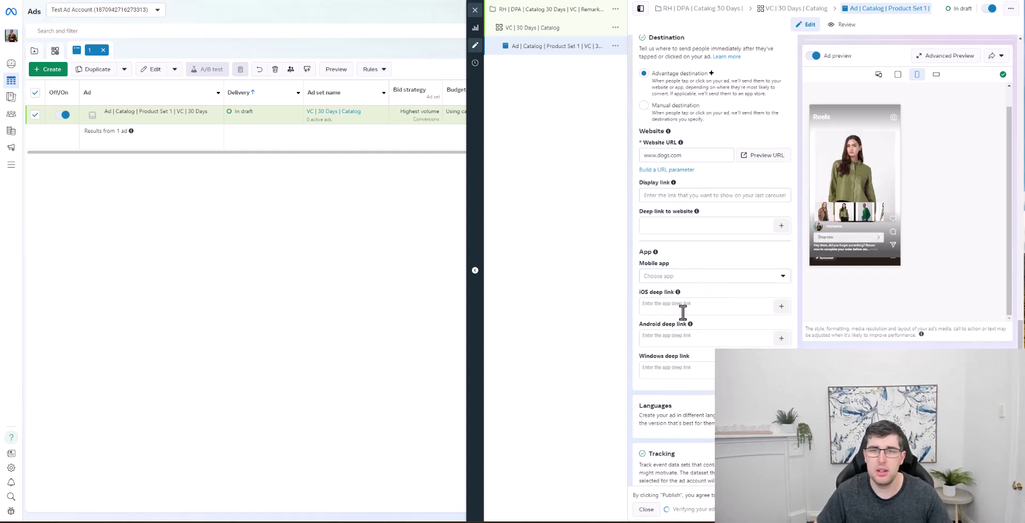
Turn on Website events tracking with the account's pixel dataset
{"action": "scroll", "coordinate": [713, 328], "scroll_direction": "down", "scroll_amount": 2}
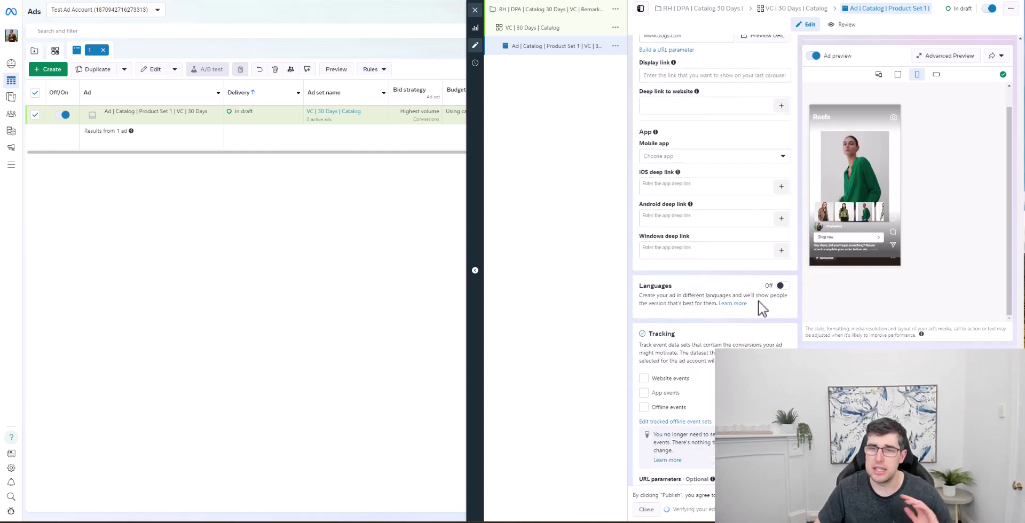
{"action": "left_click", "coordinate": [644, 379]}
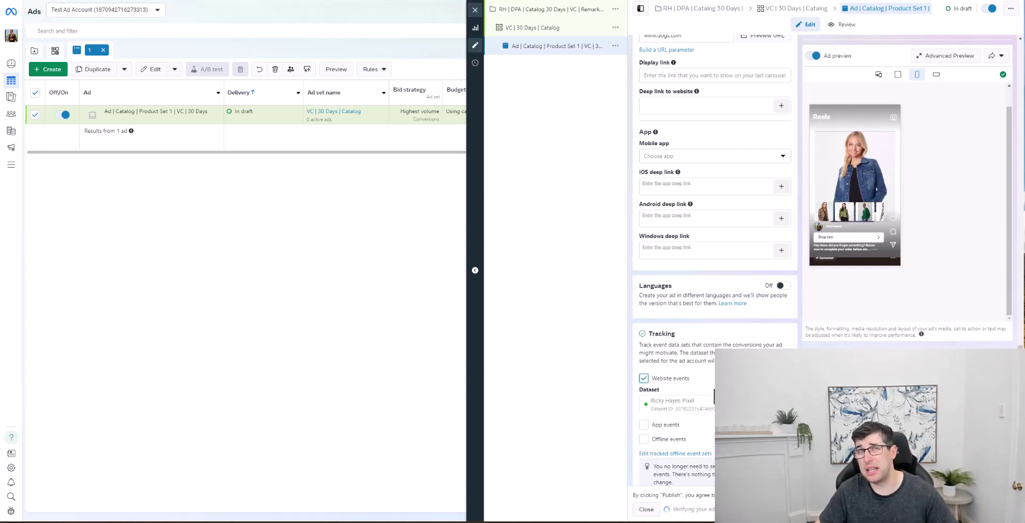
{"action": "scroll", "coordinate": [776, 325], "scroll_direction": "down", "scroll_amount": 1}
{"action": "scroll", "coordinate": [775, 323], "scroll_direction": "up", "scroll_amount": 8}
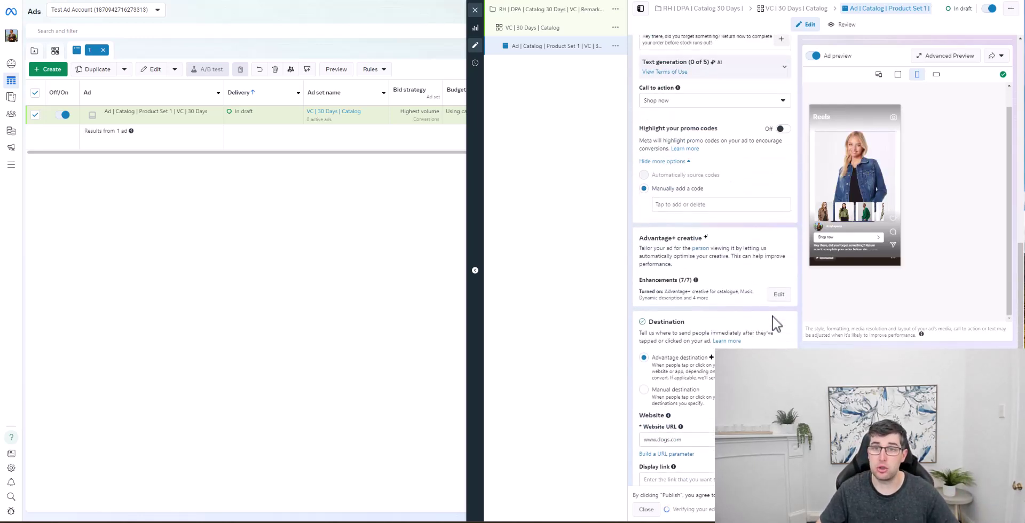
{"action": "scroll", "coordinate": [776, 323], "scroll_direction": "up", "scroll_amount": 5}
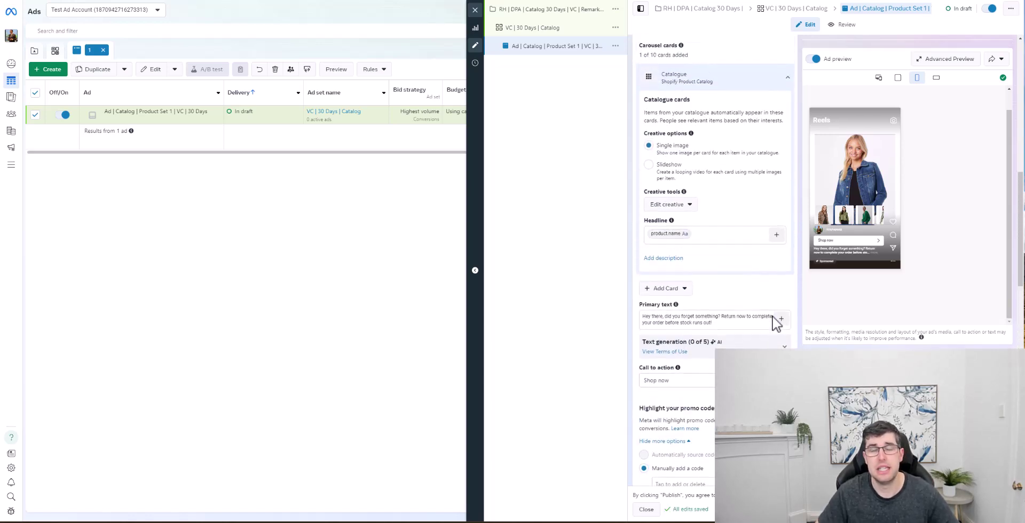